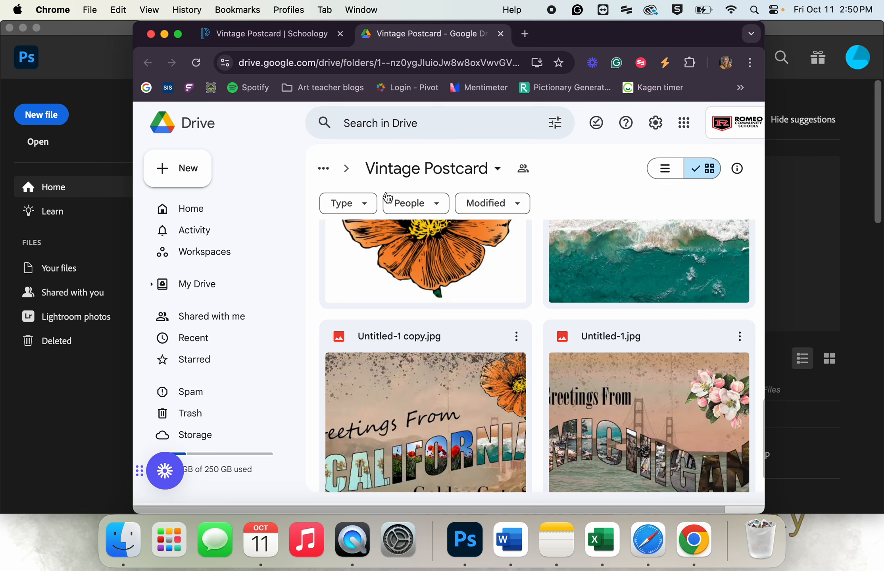
Look through the image files and sample postcards in the Vintage Postcard folder
scroll(586, 339, down, 10)
scroll(587, 339, up, 5)
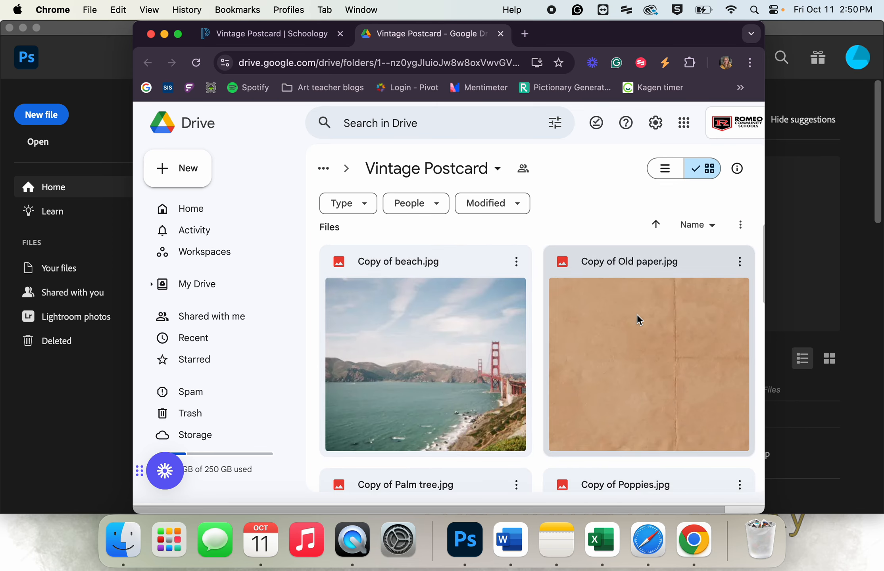
scroll(636, 314, down, 5)
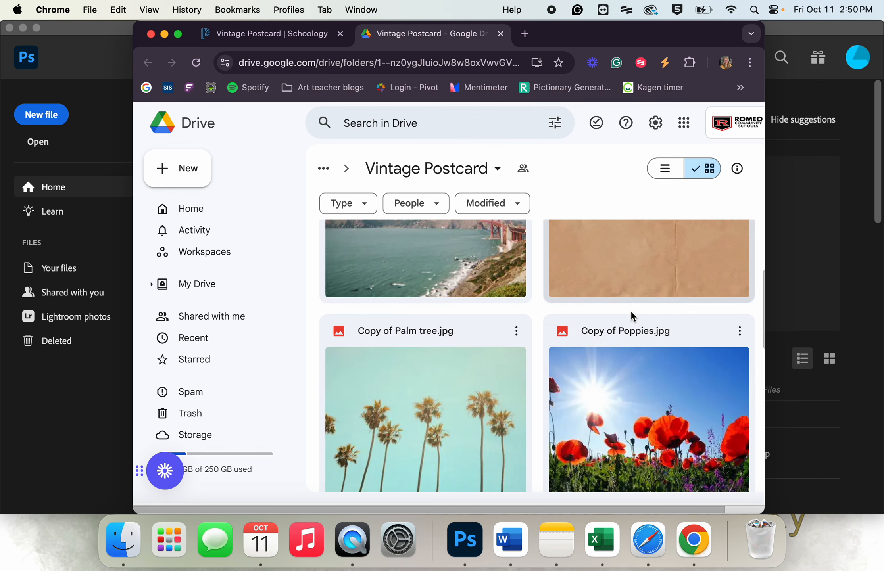
scroll(617, 360, down, 7)
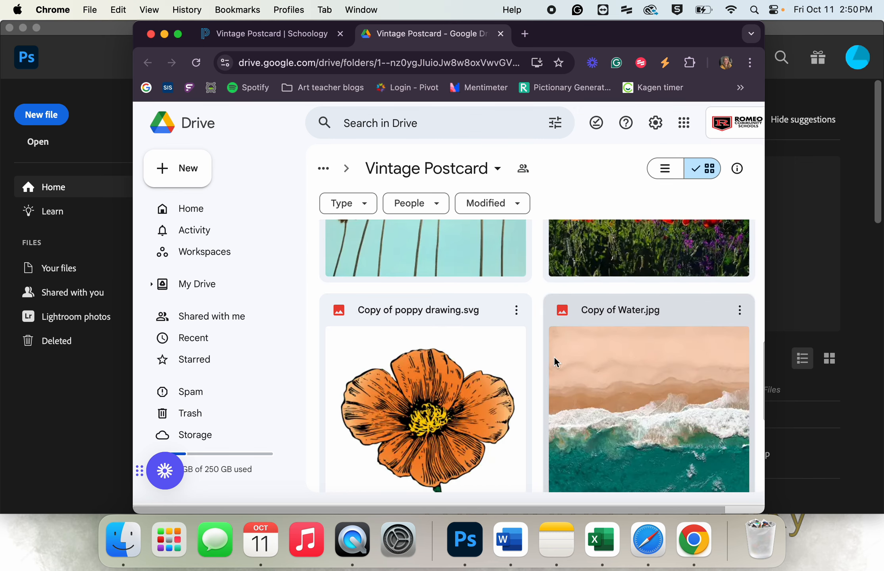
scroll(563, 359, down, 4)
scroll(566, 342, up, 3)
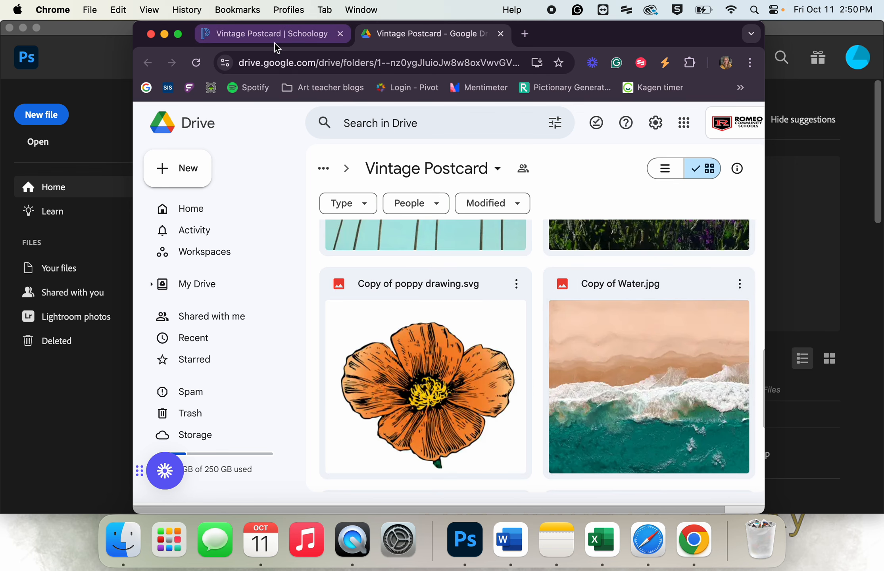
Switch to Photoshop and create a 5.5 x 4.25 inch, 300 ppi landscape document named "Your name vintage postcard"
click(103, 138)
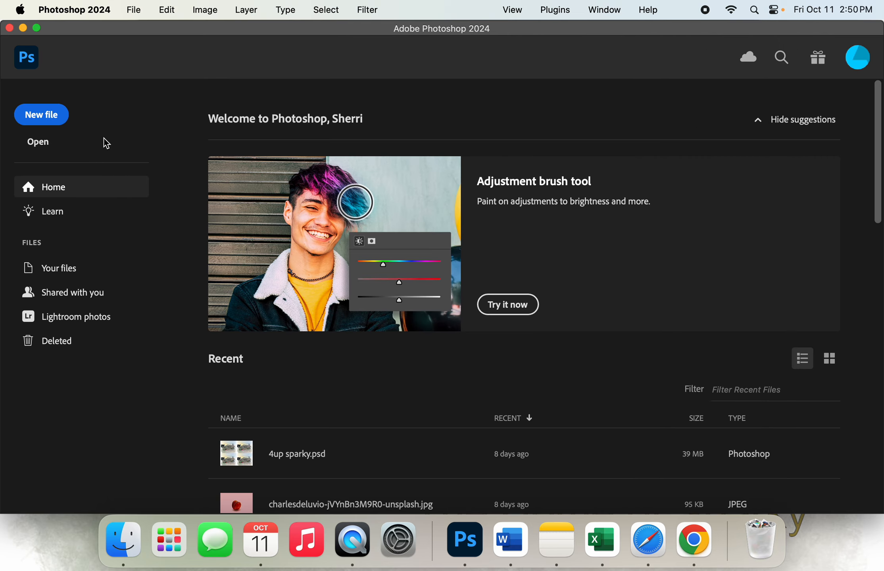
click(59, 124)
click(658, 115)
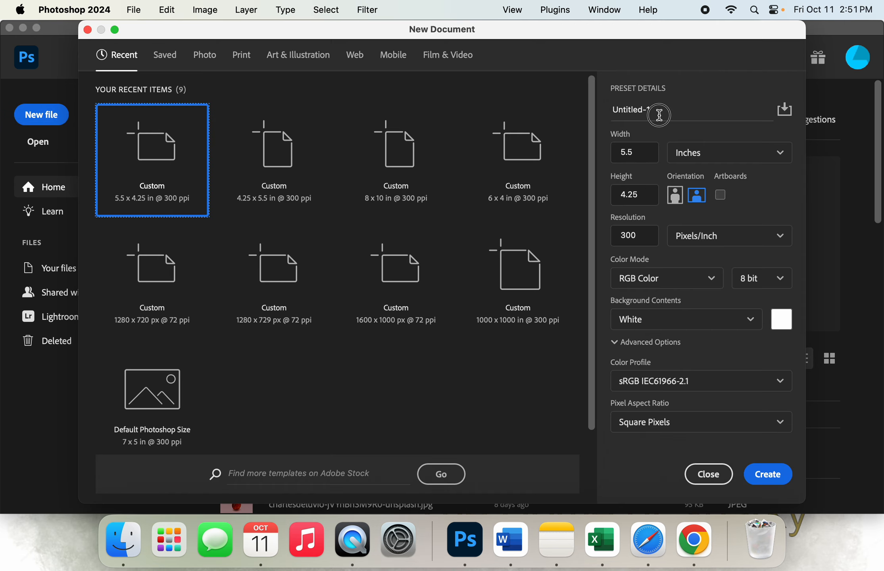
text(Your name vintage postcard)
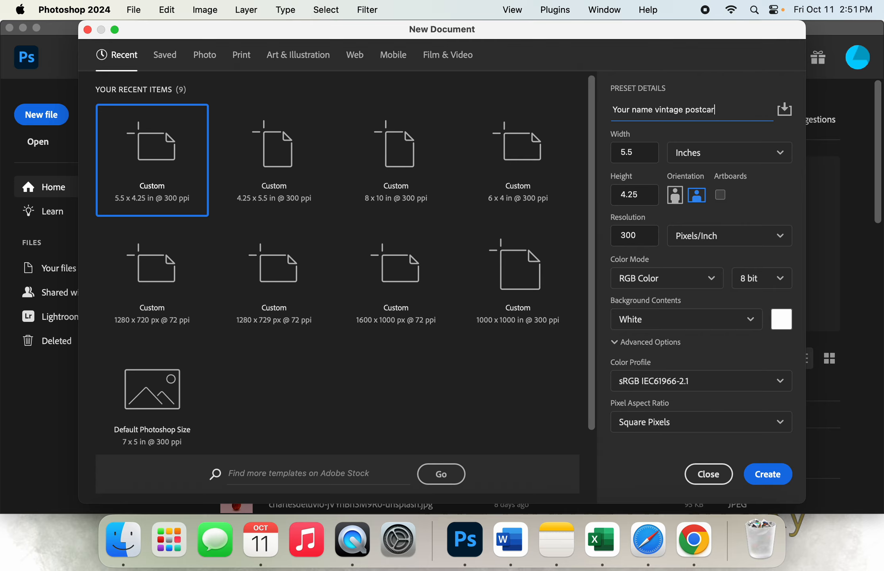
click(641, 154)
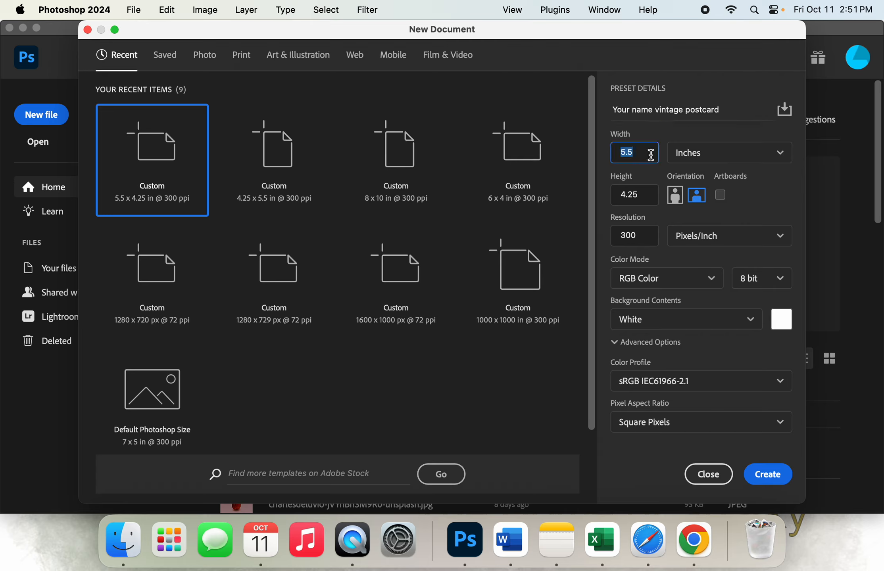
click(712, 155)
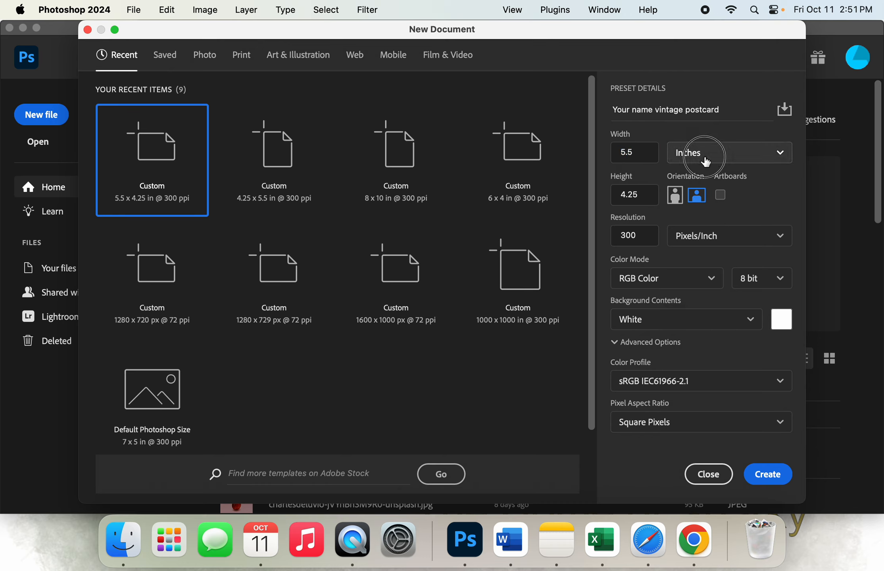
click(644, 195)
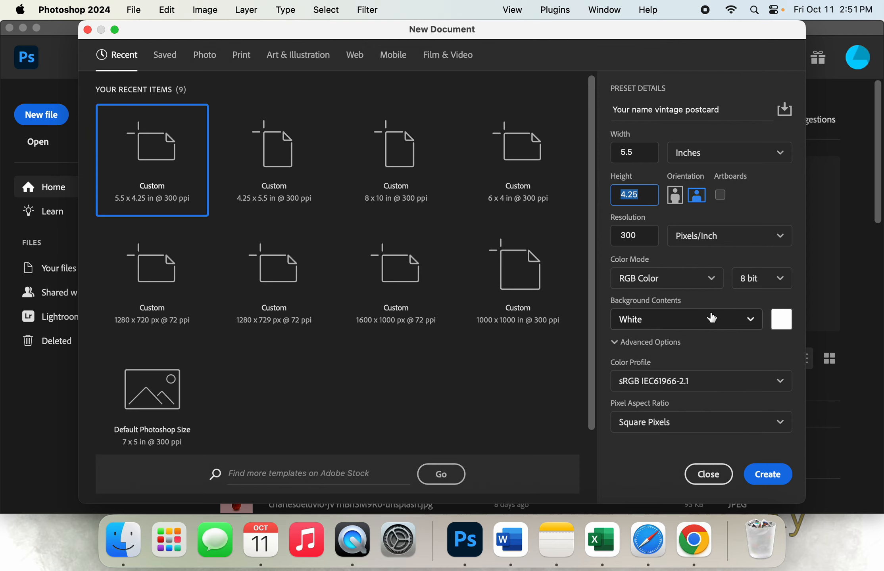
click(771, 479)
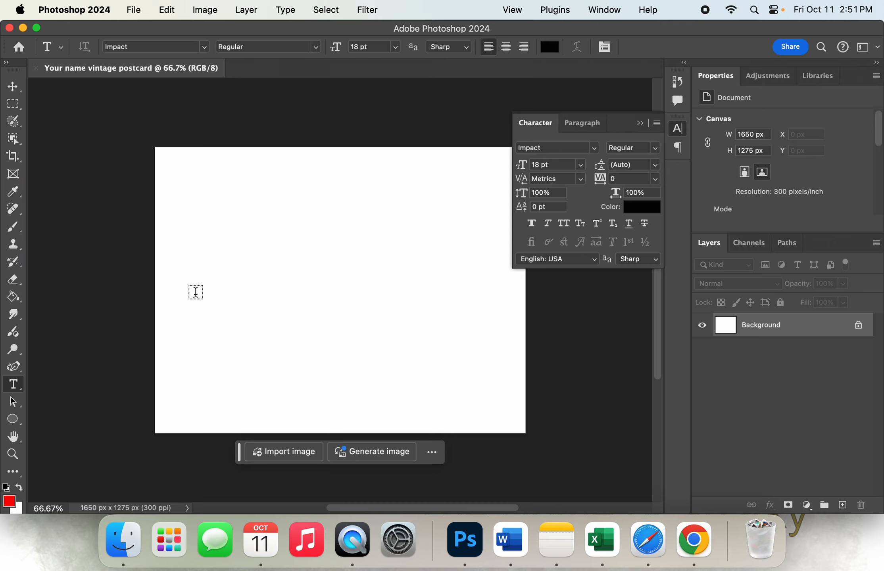
Start a text layer on the left half of the canvas with the Impact Regular font at 72 pt
click(178, 292)
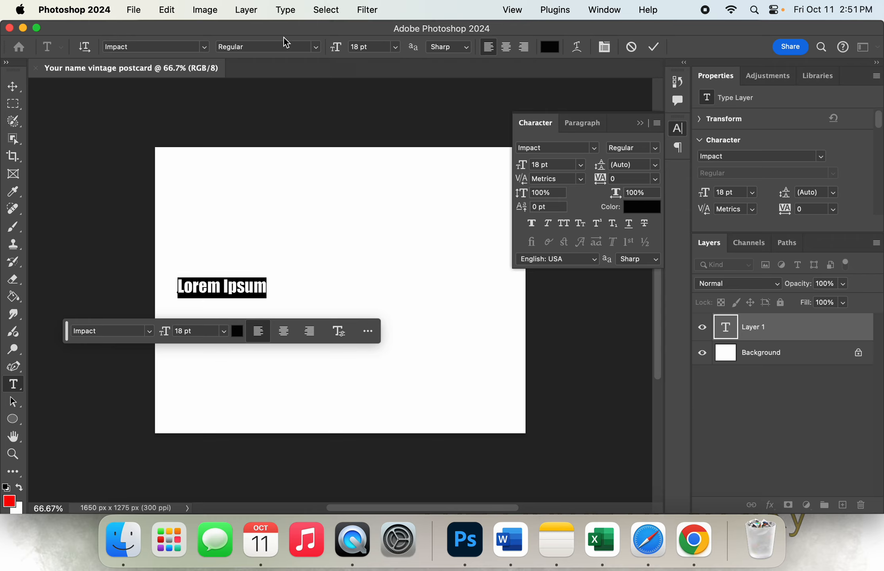
click(185, 47)
text(imoac)
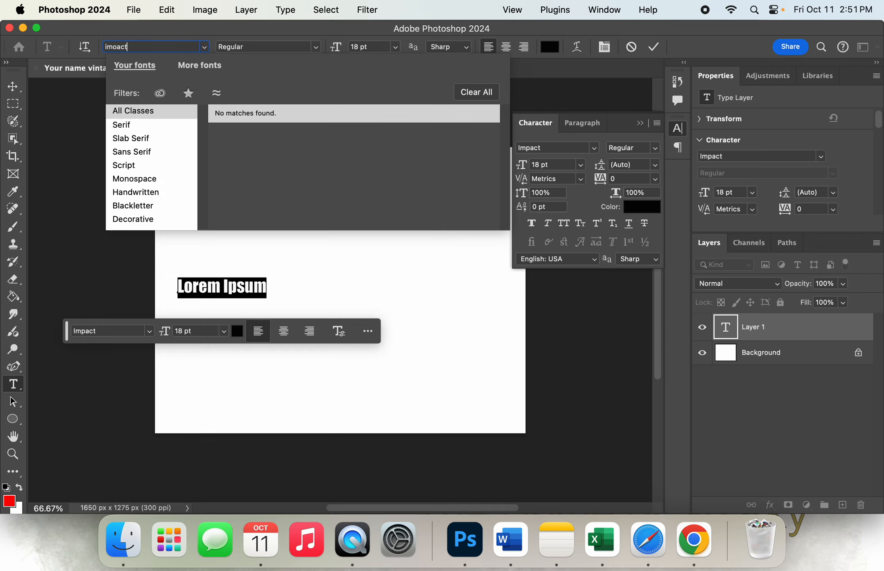
key(BackSpace)
text(pac)
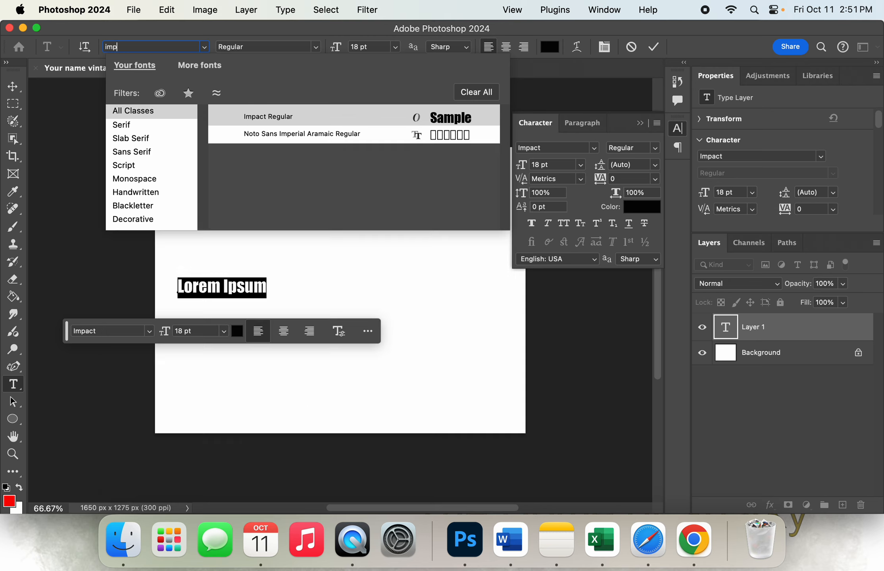
click(247, 119)
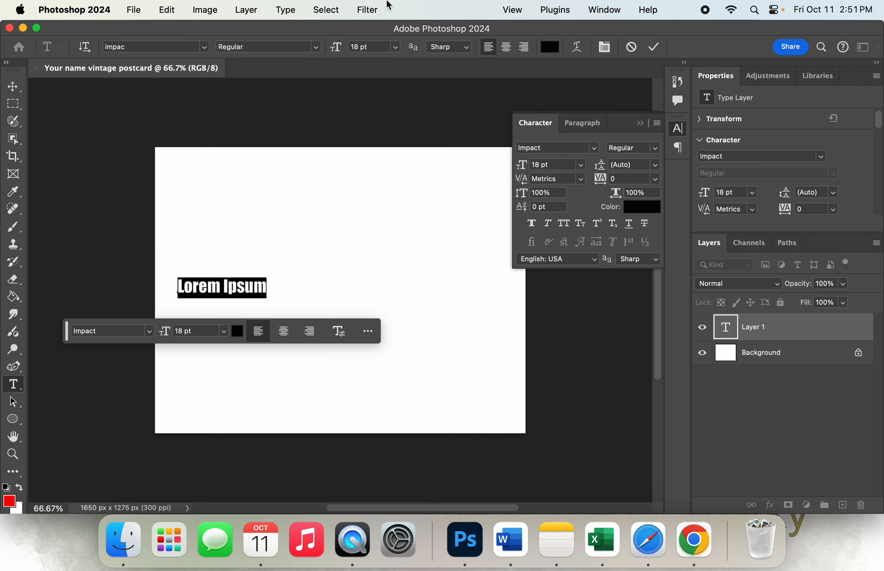
click(338, 45)
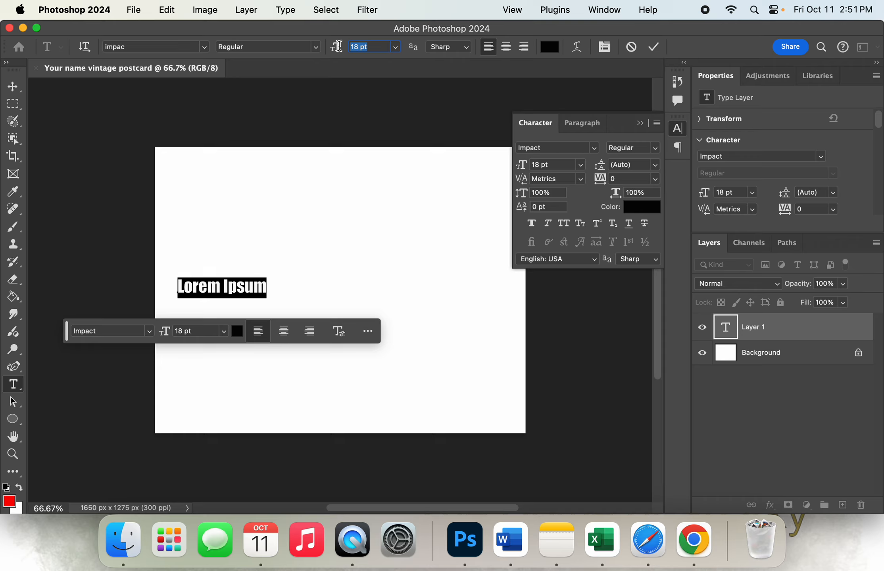
text(7)
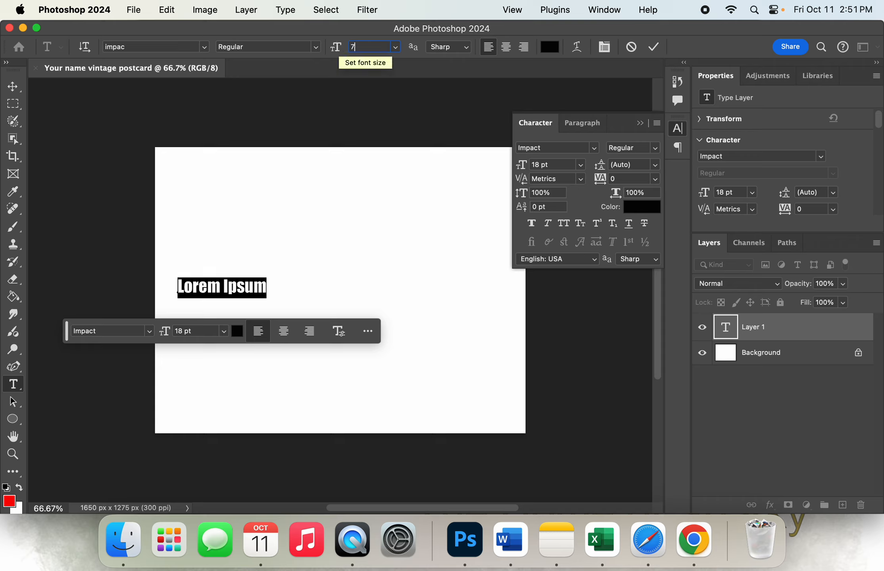
text(2)
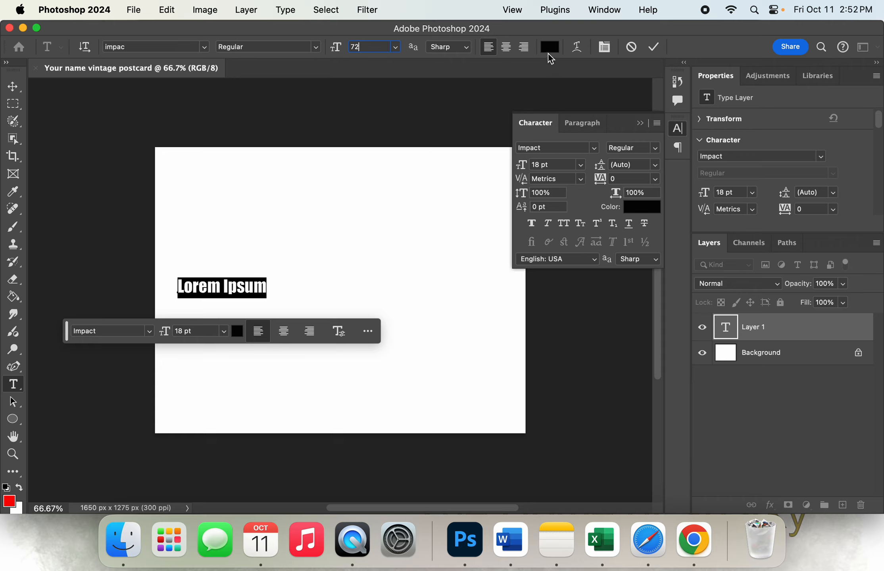
key(Return)
key(Return)
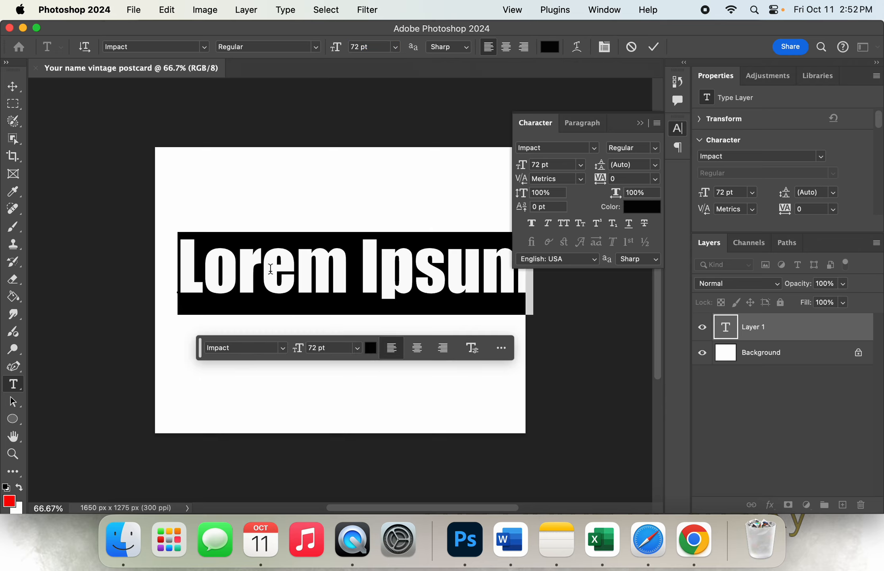
Replace the placeholder text with CALIFORNIA and shift it slightly to center it horizontally on the canvas
text(CAL)
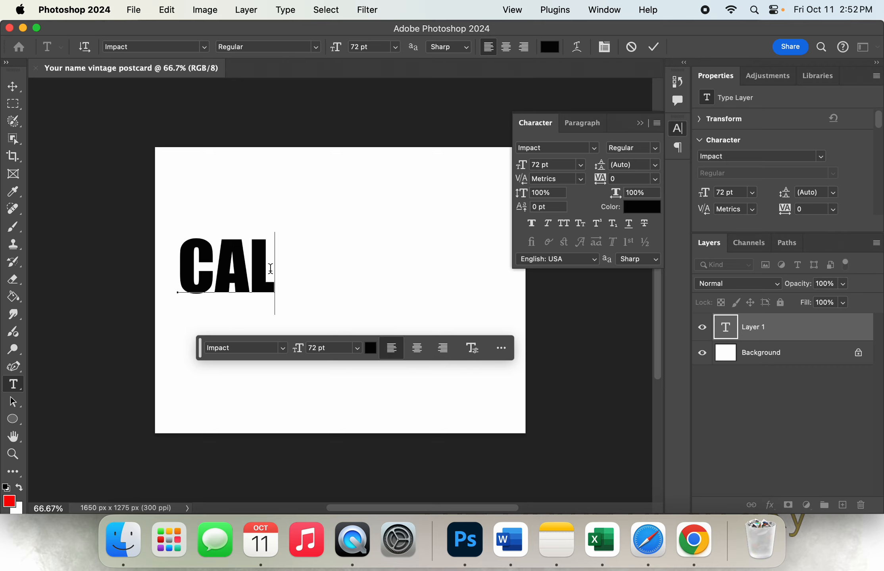
text(IFORN)
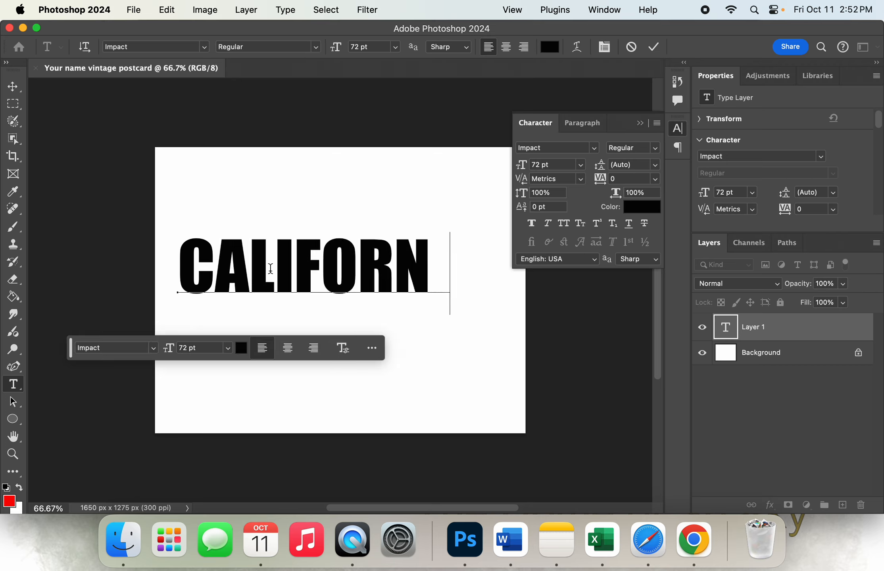
text(IA)
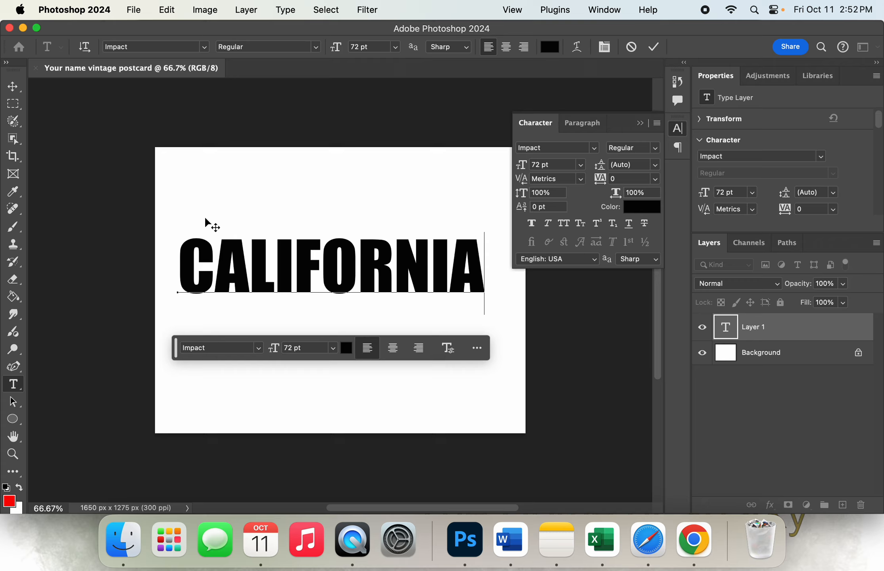
mouse_move(206, 220)
mouse_down()
mouse_move(157, 241)
mouse_move(225, 244)
mouse_move(212, 229)
mouse_move(219, 225)
mouse_up()
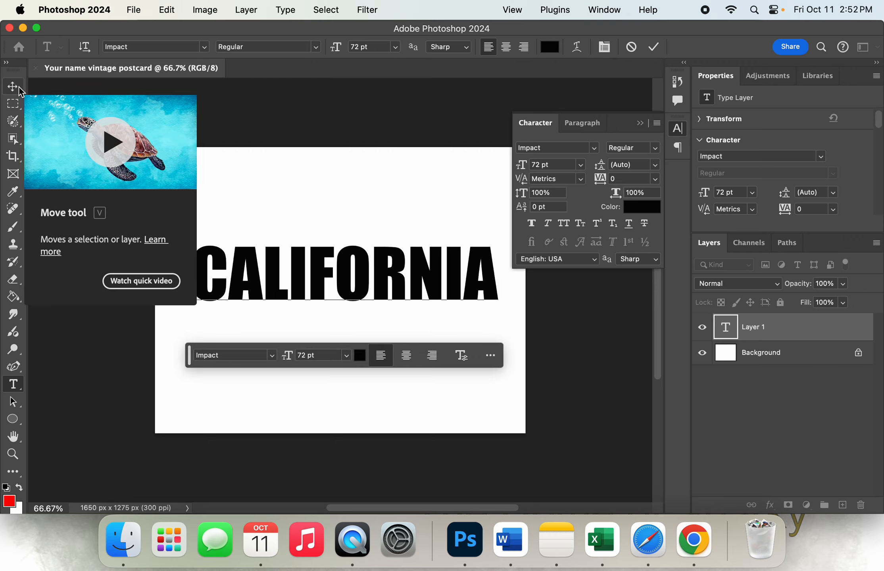
Warp the CALIFORNIA text with the horizontal Rise style at 25% bend and commit the text
click(578, 50)
click(481, 213)
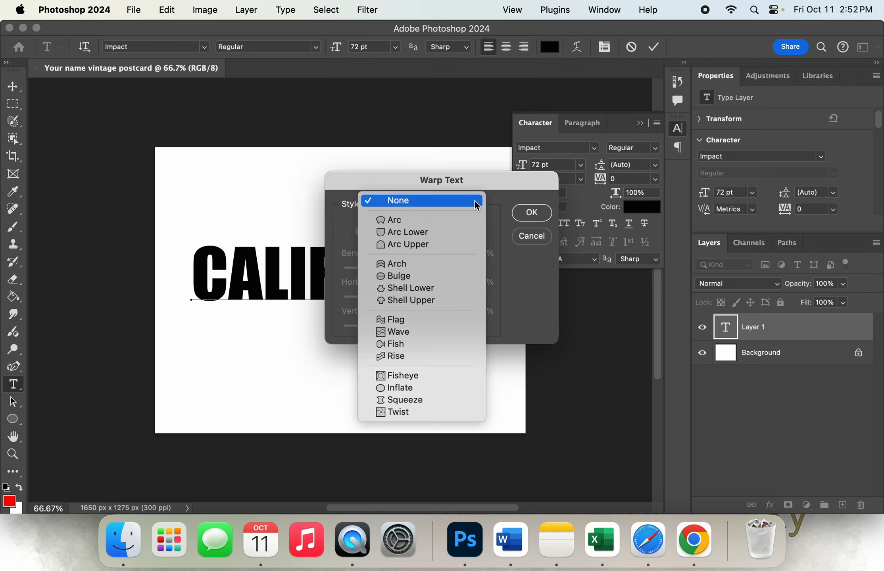
click(444, 352)
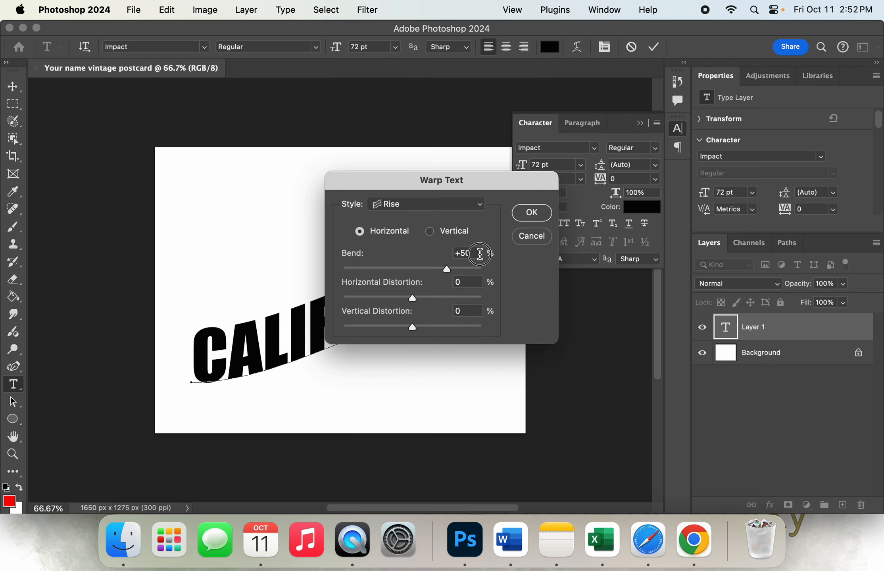
drag(482, 253, 456, 249)
text(25)
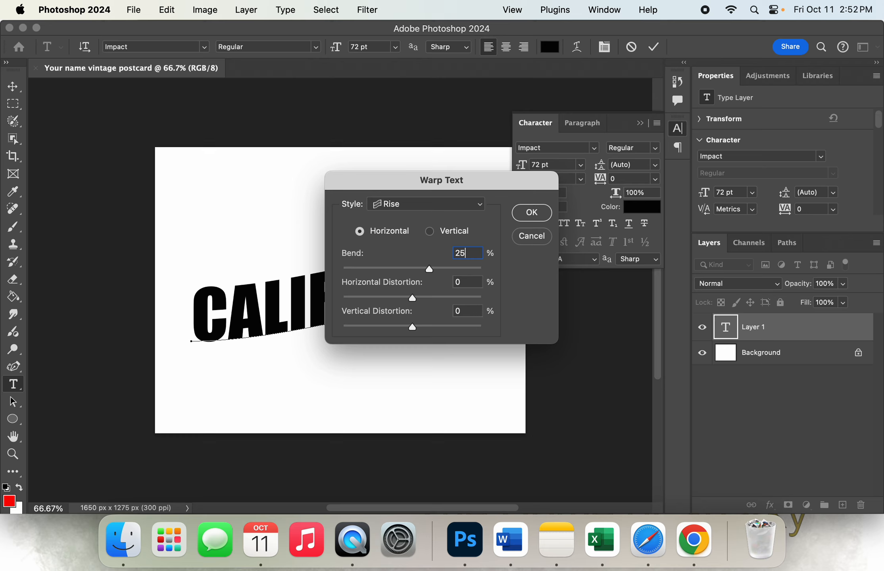
click(533, 217)
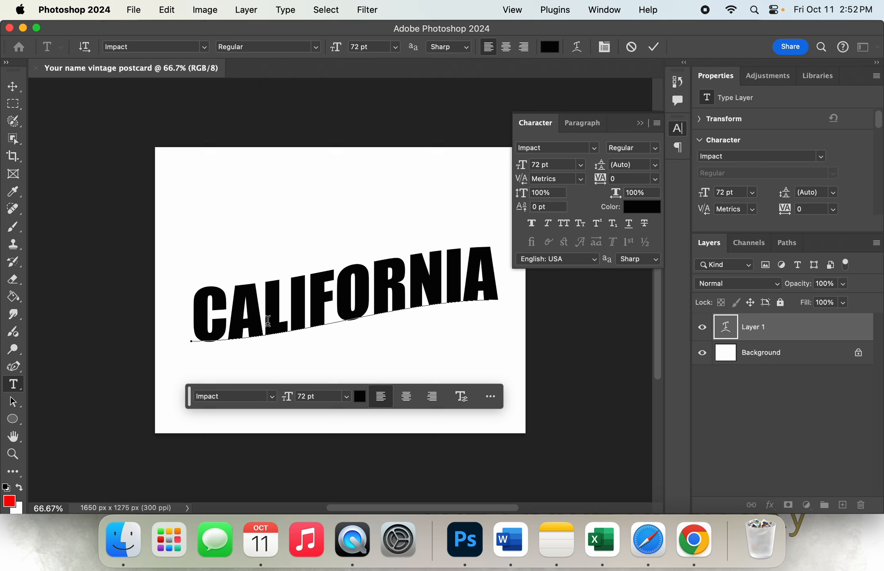
click(133, 10)
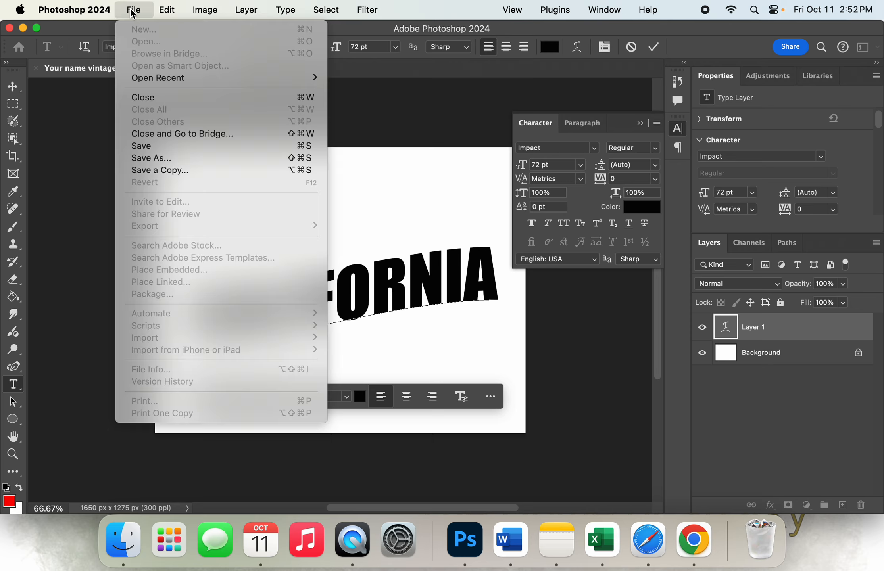
click(655, 48)
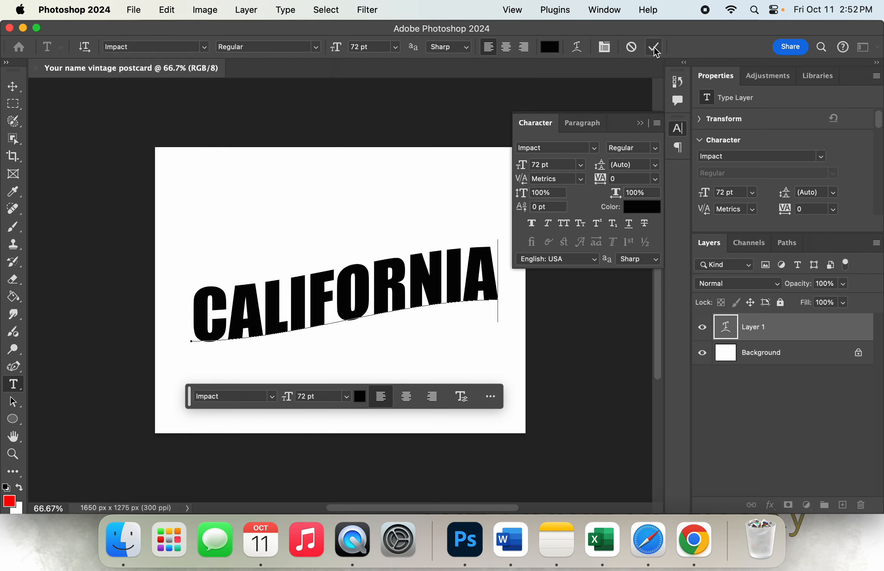
Place Copy of Palm tree.jpg from the Vintage Postcard folder as an embedded image
click(134, 10)
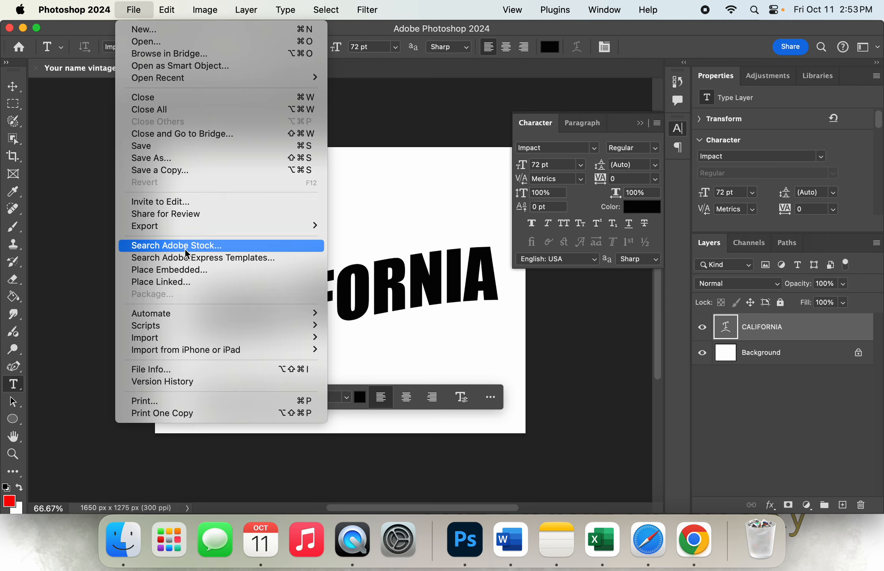
click(190, 271)
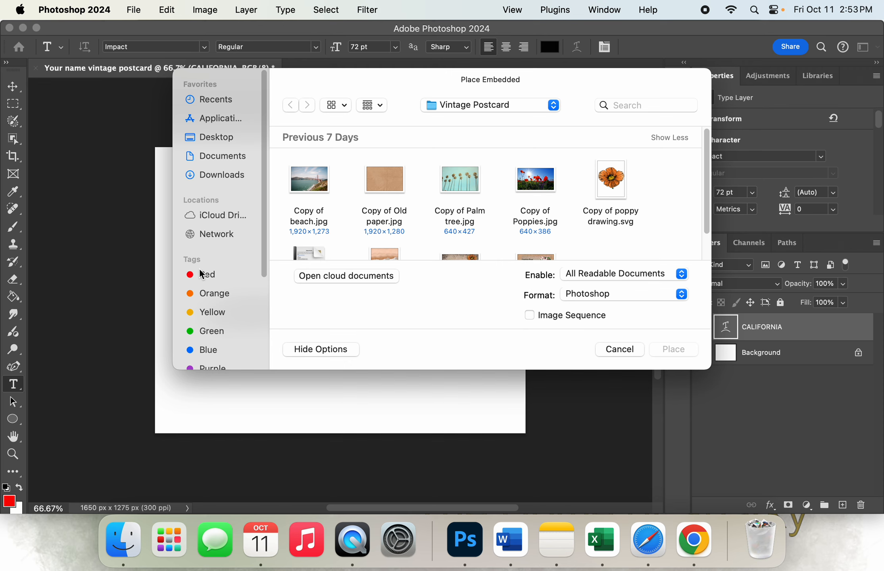
click(466, 183)
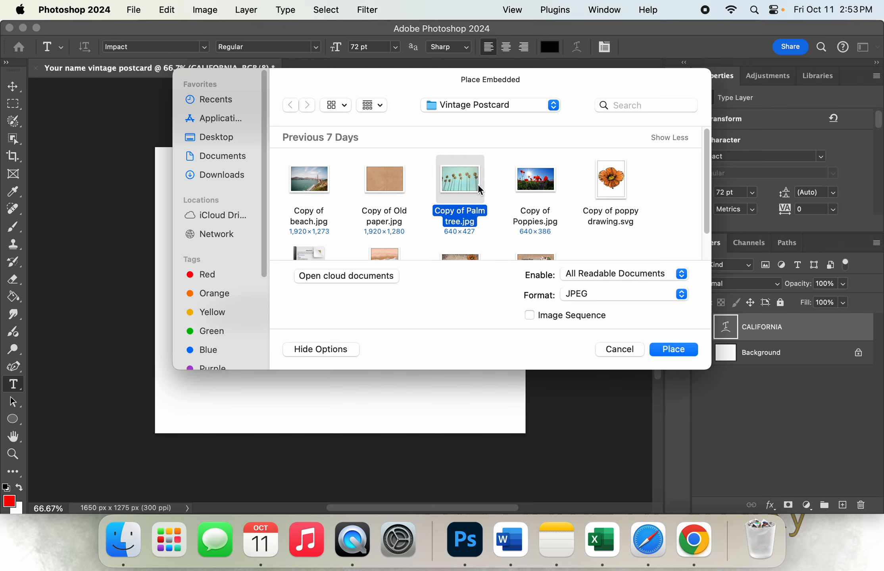
click(672, 349)
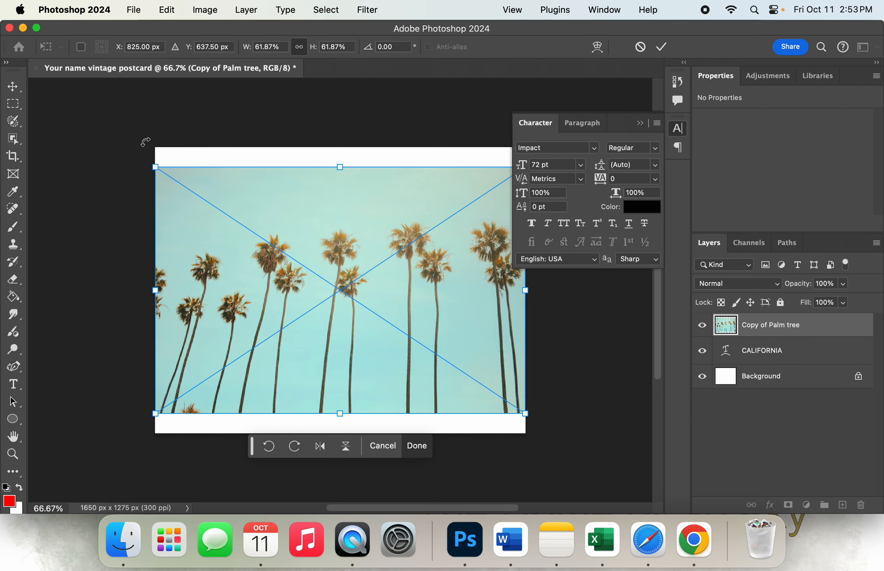
Scale the palm tree image to about 16% and position it over the letters CAL, then commit the placement
drag(158, 167, 425, 331)
drag(451, 372, 211, 302)
drag(179, 272, 214, 306)
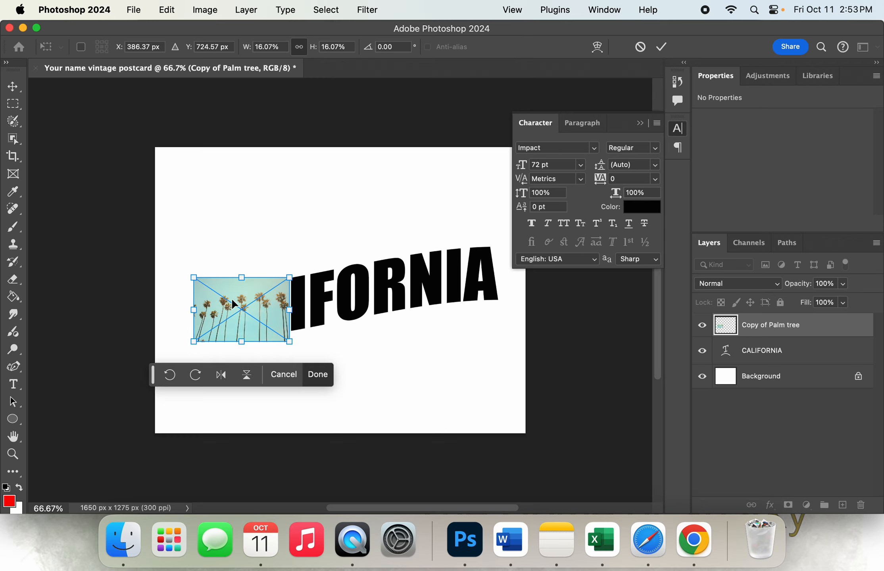
click(661, 47)
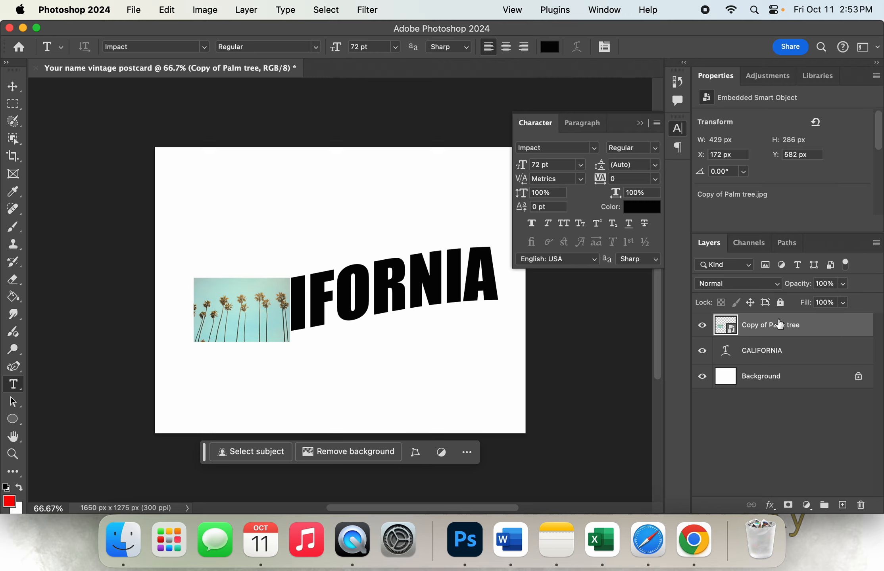
Clip the Copy of Palm tree layer to the CALIFORNIA text with a clipping mask
click(876, 244)
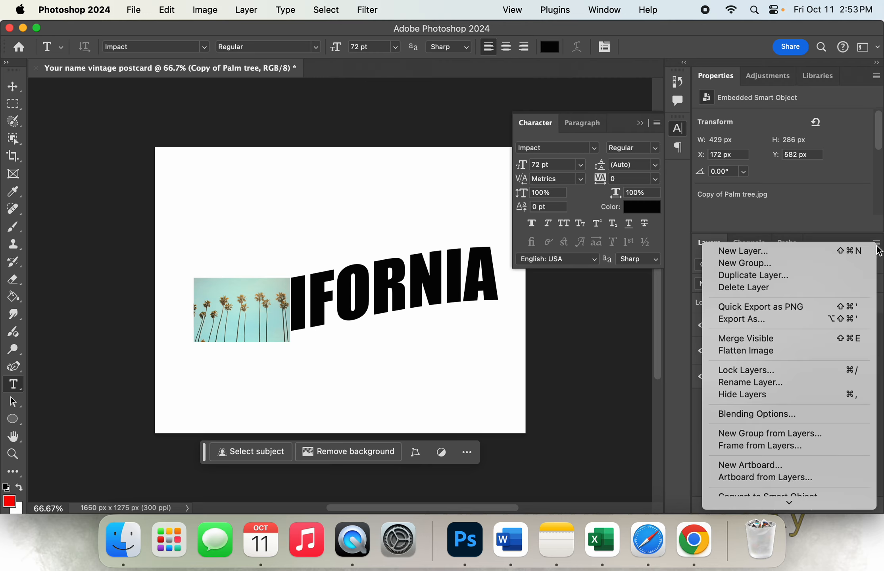
scroll(799, 416, down, 5)
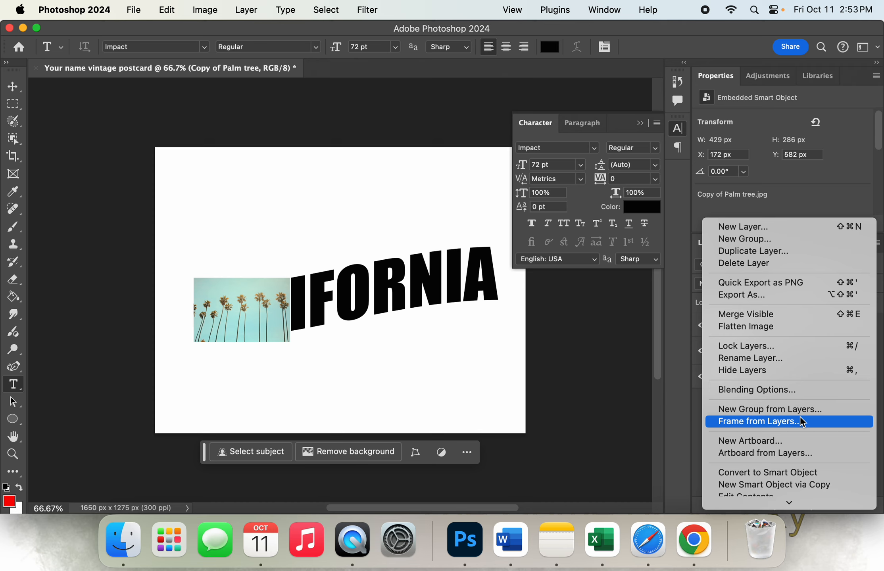
scroll(800, 416, down, 5)
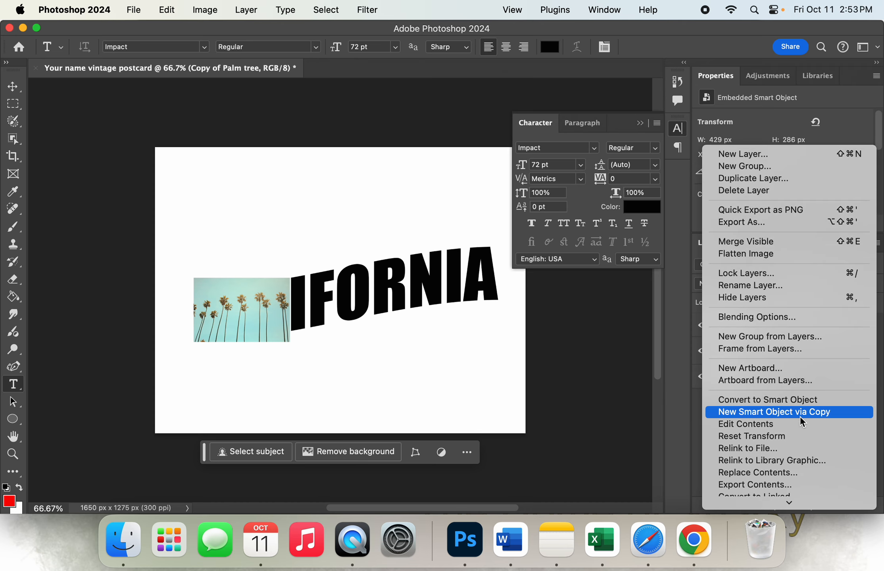
scroll(800, 416, down, 7)
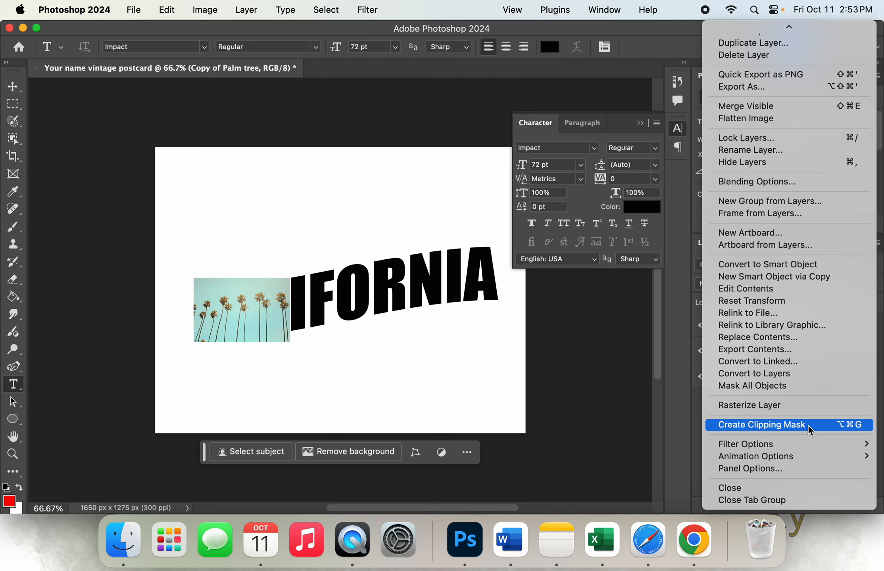
click(808, 425)
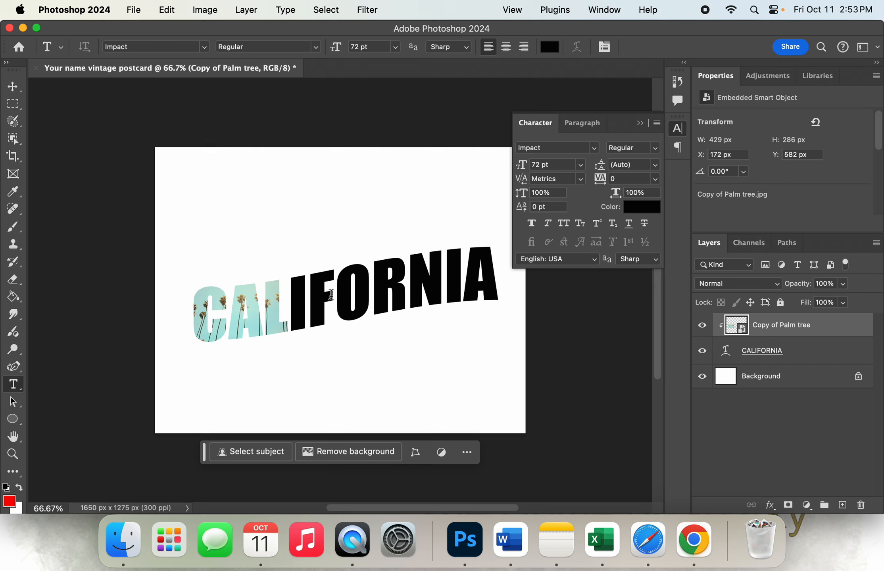
Place Copy of Poppies.jpg from the Vintage Postcard folder as an embedded image
click(133, 10)
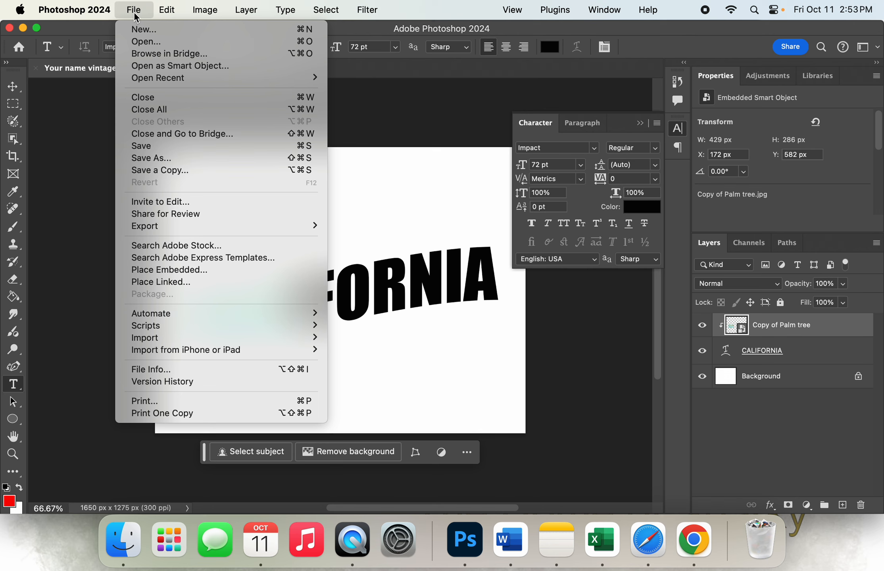
click(195, 271)
click(543, 183)
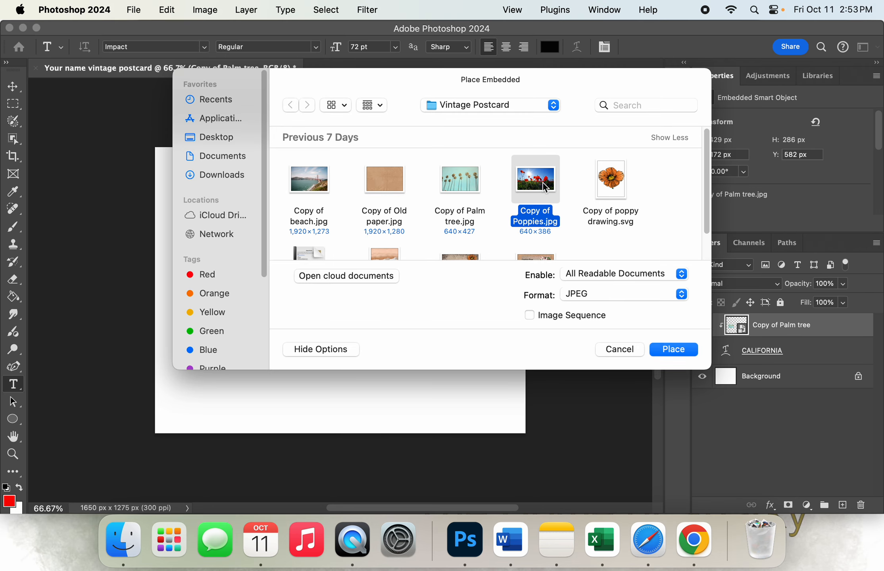
click(685, 349)
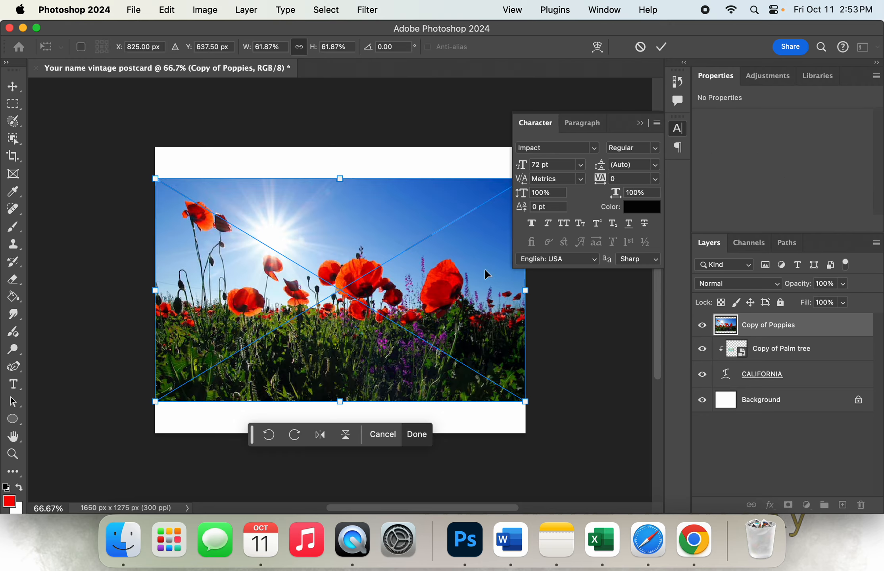
Scale the poppies image to about 20%, rotate it about -7.7° and position it over the letters IFOR, then commit the placement
drag(351, 242, 447, 323)
drag(487, 397, 350, 322)
mouse_move(393, 256)
mouse_down()
mouse_move(387, 242)
mouse_move(373, 245)
mouse_move(380, 251)
mouse_up()
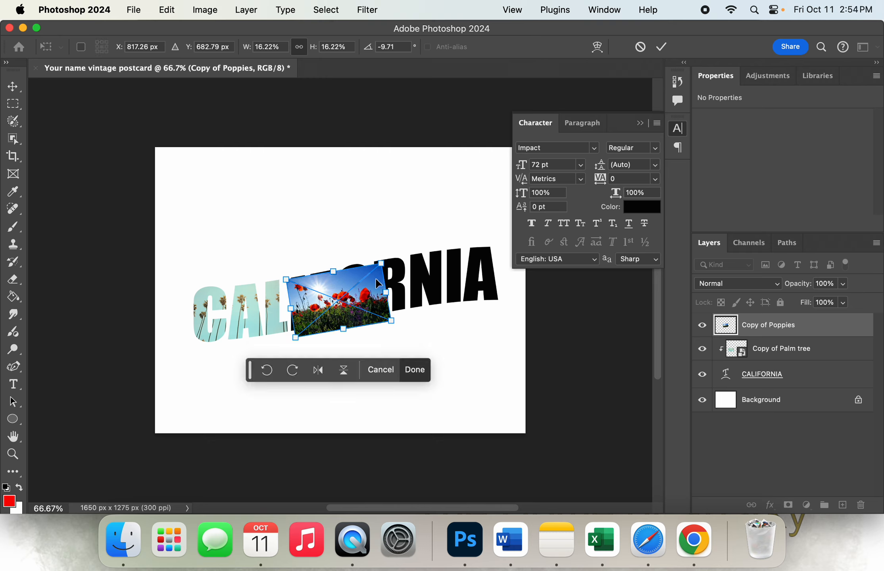
drag(361, 287, 378, 252)
drag(328, 322, 419, 320)
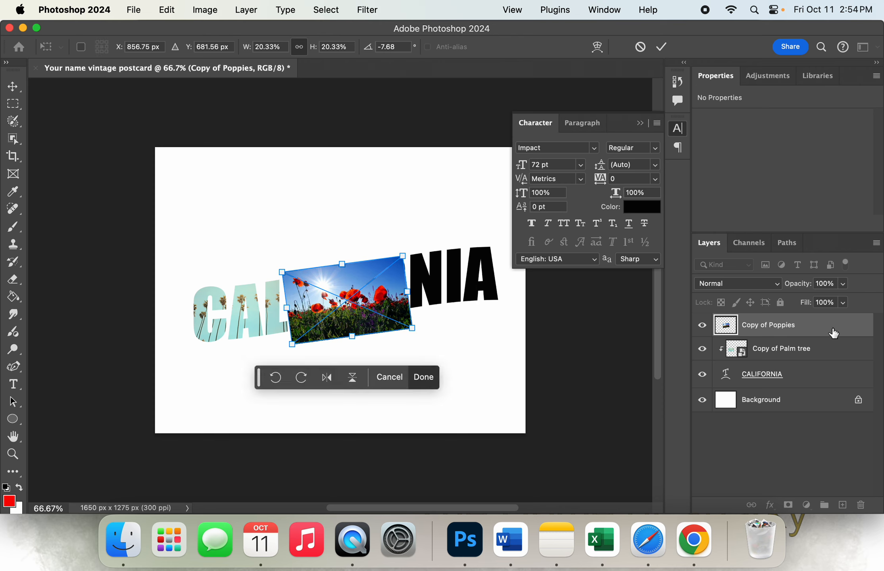
click(661, 48)
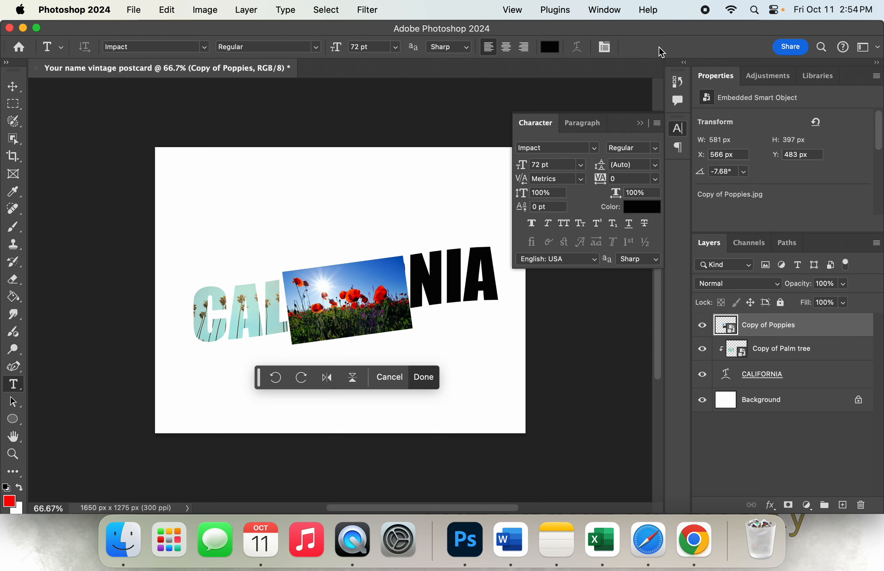
Clip the Copy of Poppies layer to the CALIFORNIA text with a clipping mask
click(875, 244)
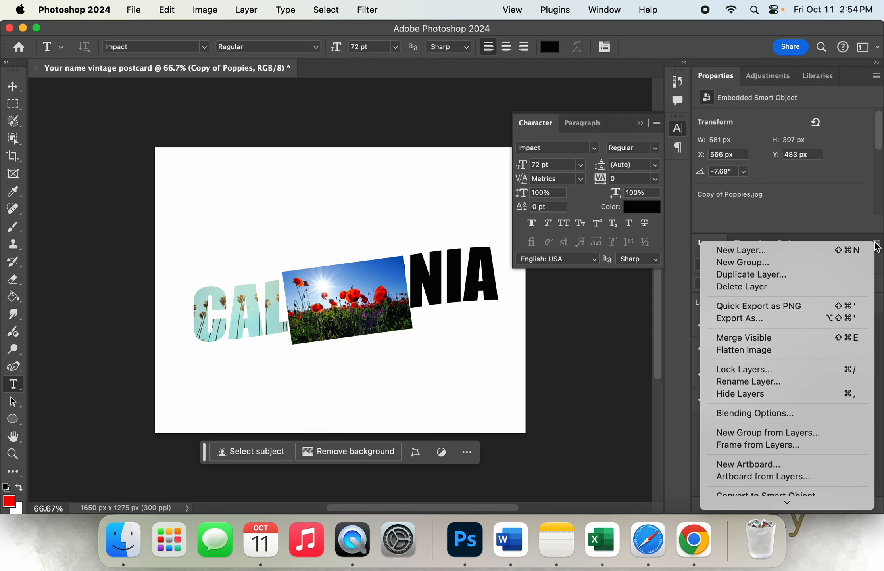
scroll(801, 410, down, 3)
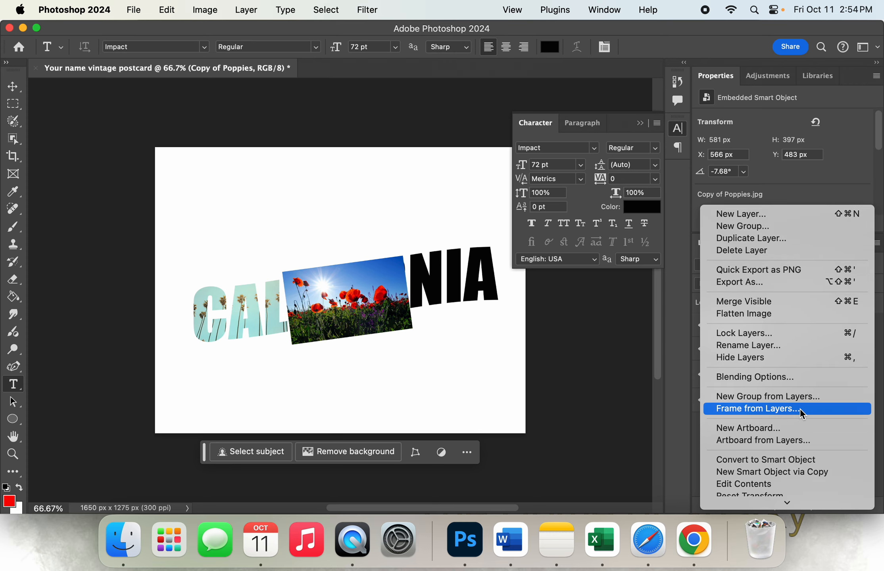
scroll(801, 413, down, 10)
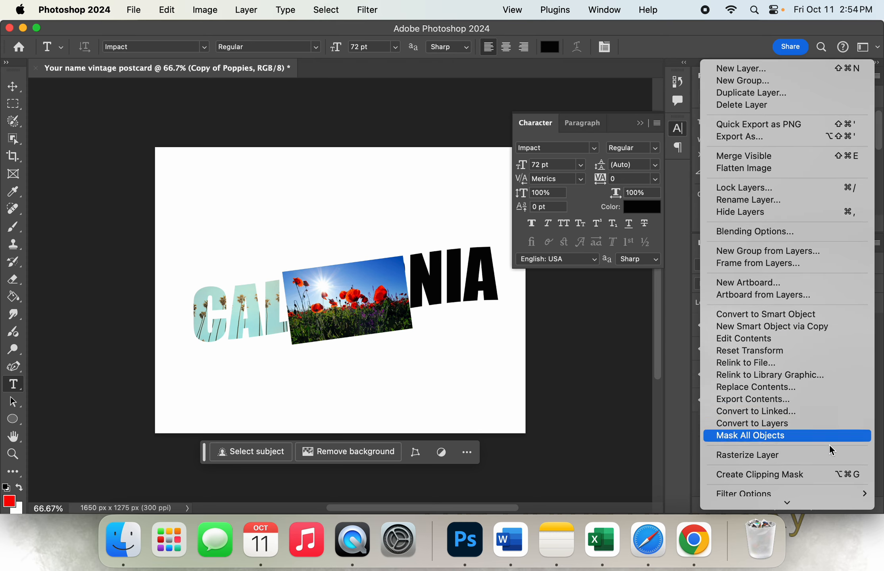
click(817, 474)
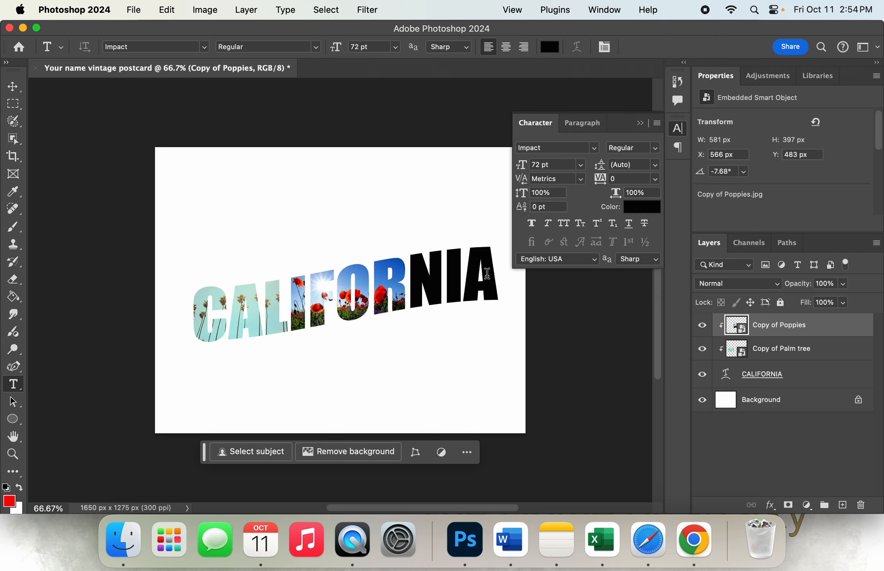
Place Copy of Water.jpg from the Vintage Postcard folder as an embedded image
click(131, 11)
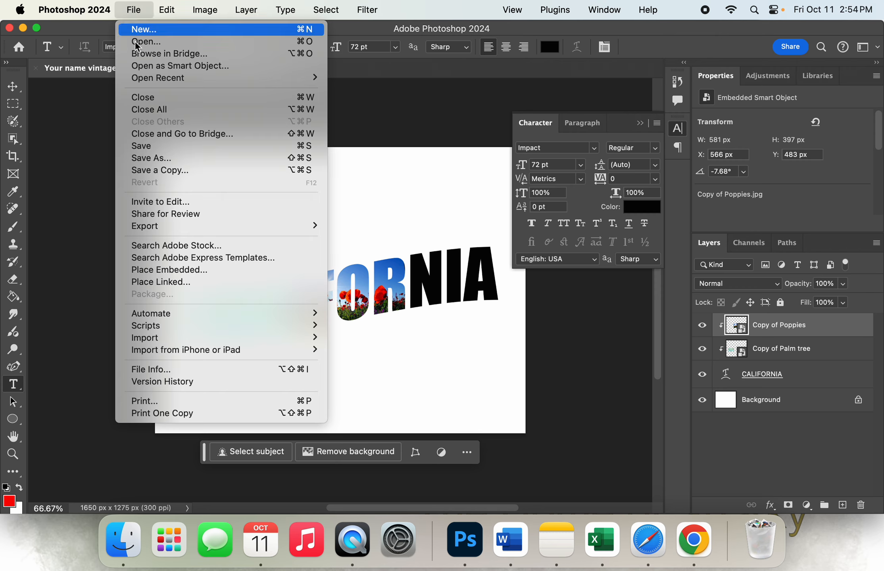
click(183, 269)
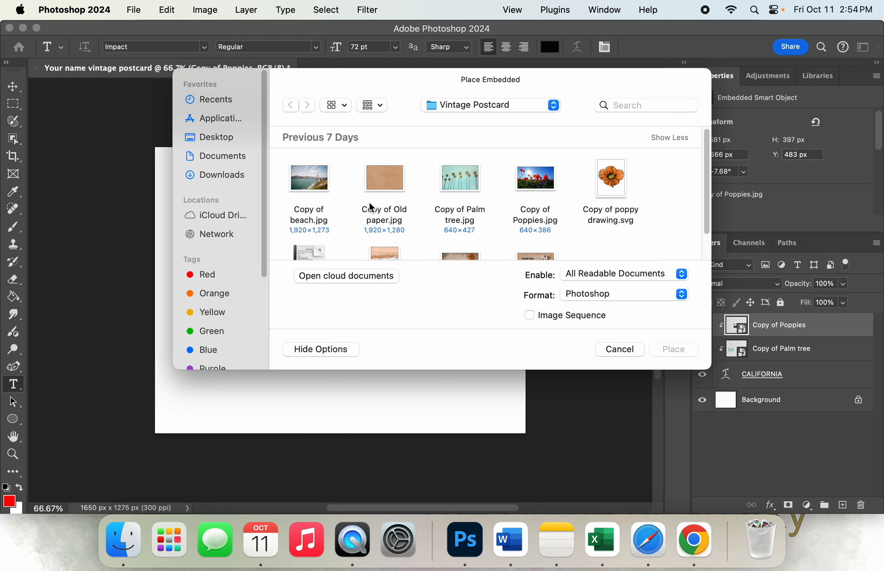
scroll(391, 201, down, 2)
click(390, 233)
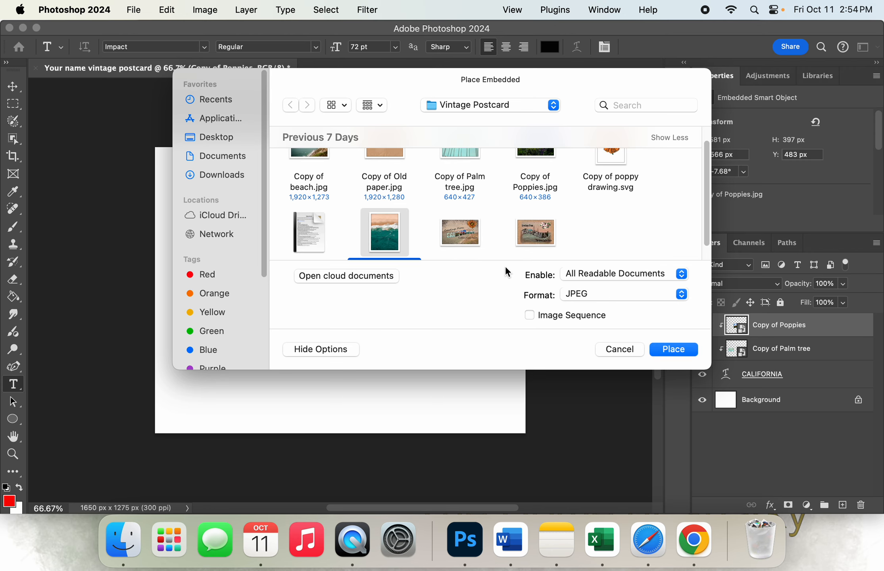
click(674, 349)
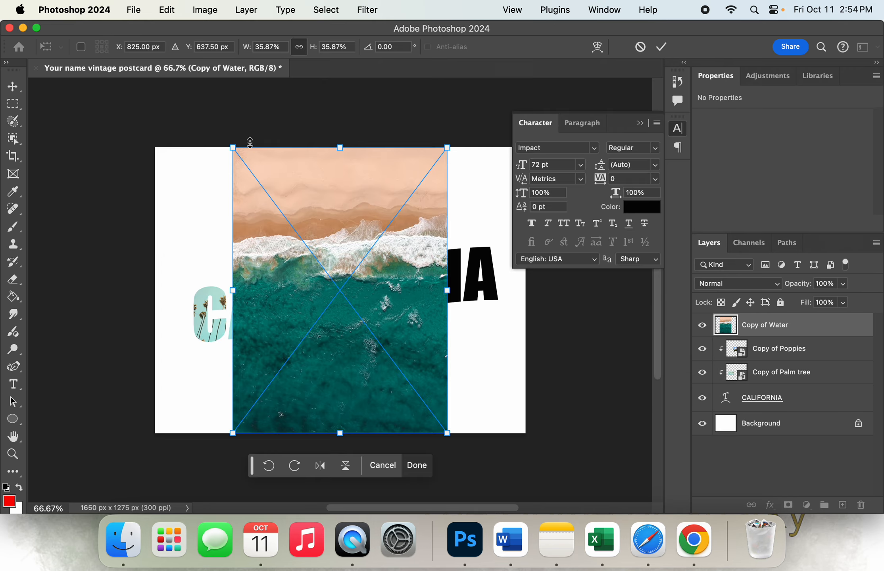
Scale the water image to about 16%, rotate it about -7.7° and position it over the letters NIA, then commit the placement
drag(234, 146, 369, 330)
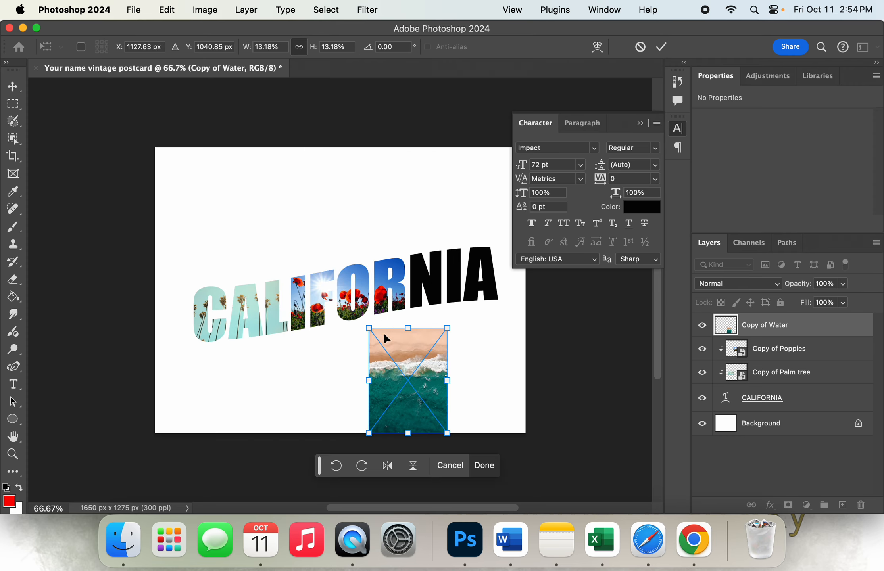
drag(391, 380, 430, 297)
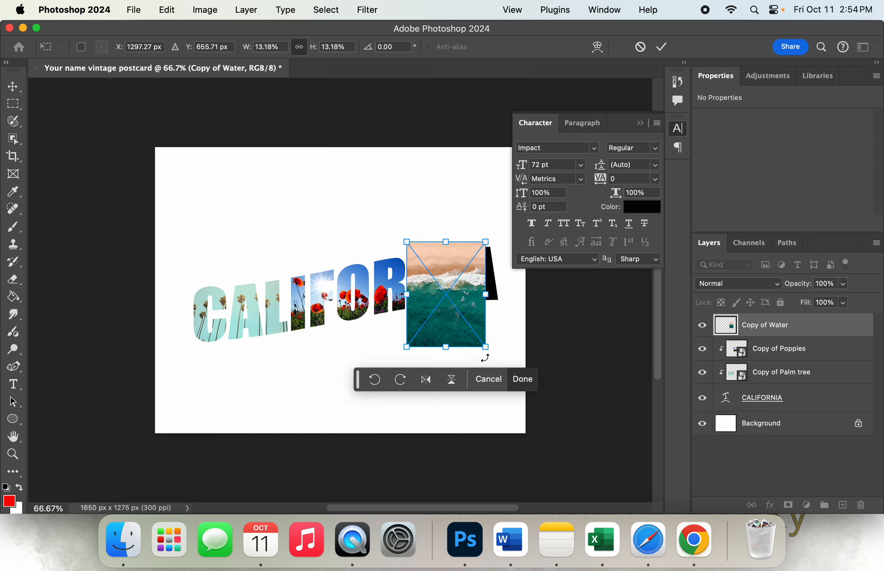
drag(487, 351, 510, 366)
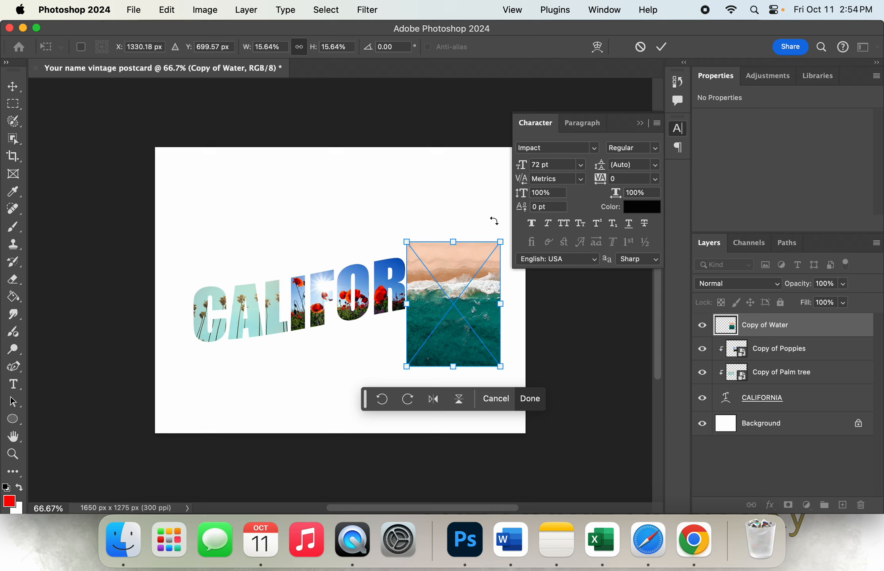
drag(494, 221, 487, 203)
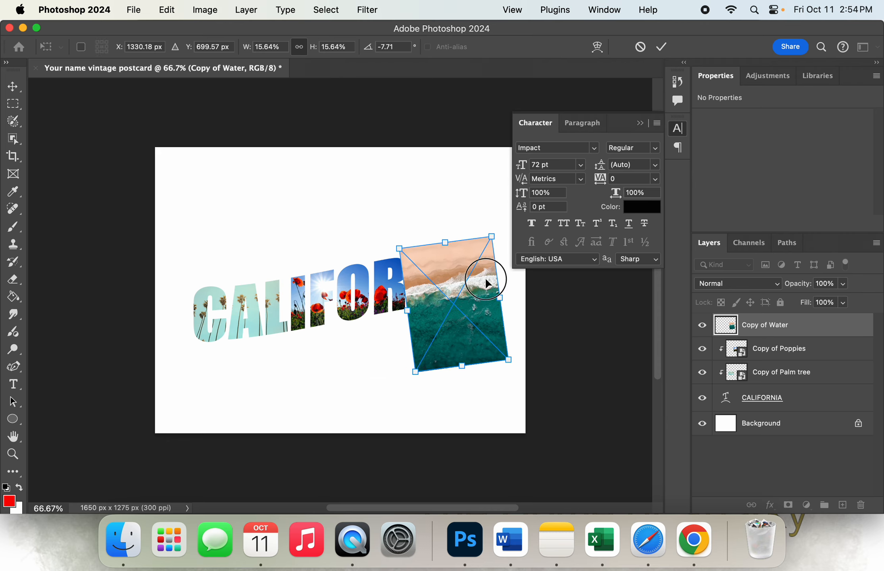
drag(487, 278, 488, 277)
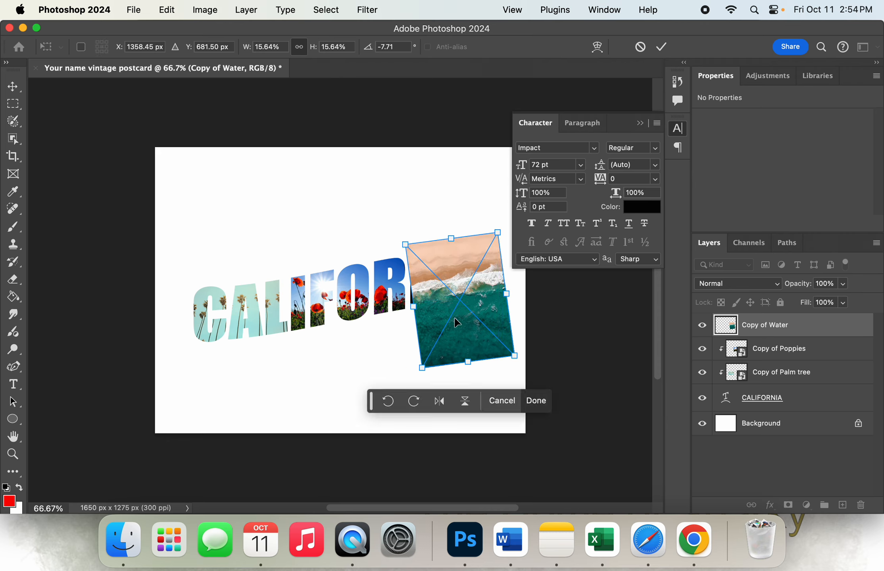
drag(422, 365, 425, 373)
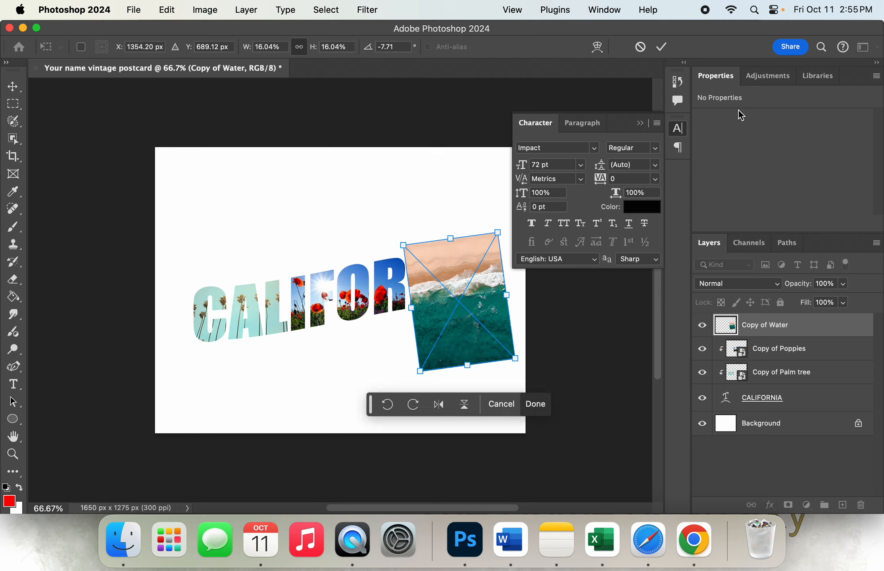
click(662, 47)
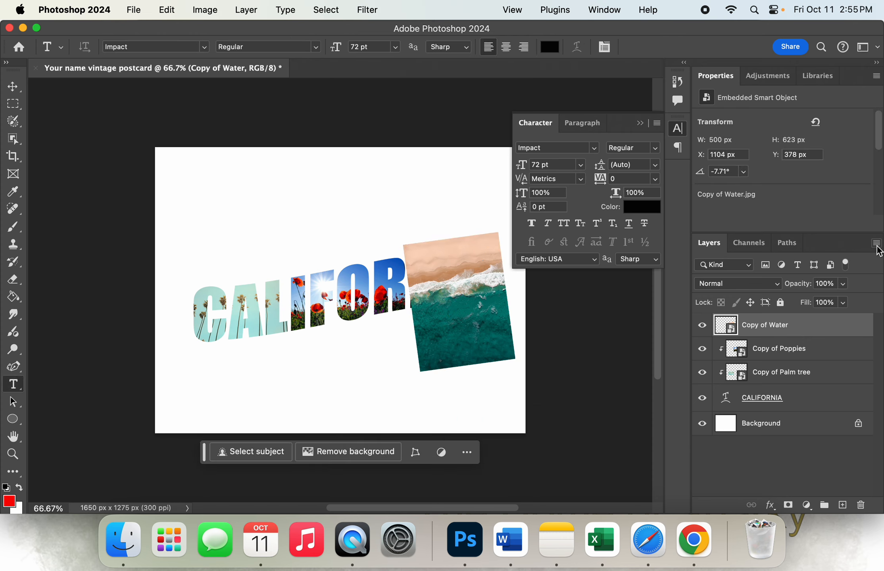
Clip the Copy of Water layer to the CALIFORNIA text with a clipping mask
click(876, 243)
scroll(829, 393, down, 5)
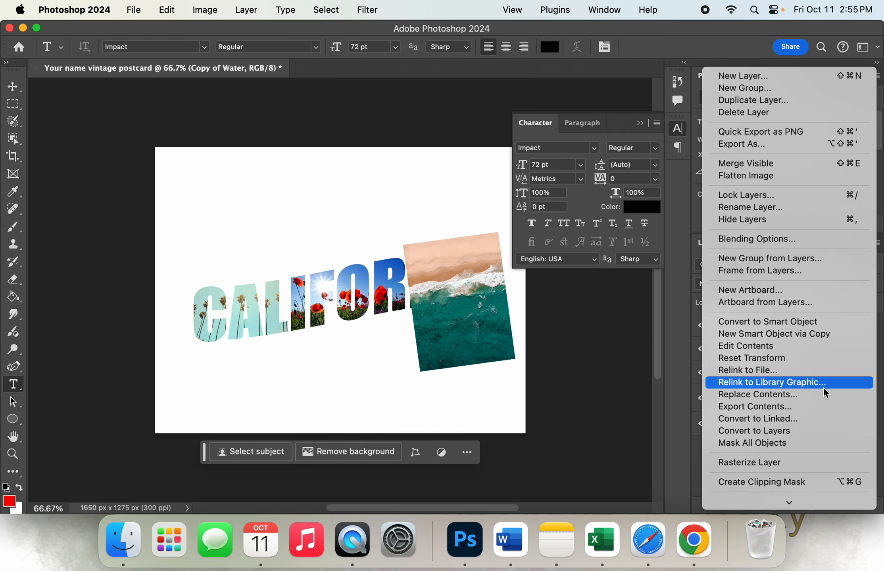
click(828, 482)
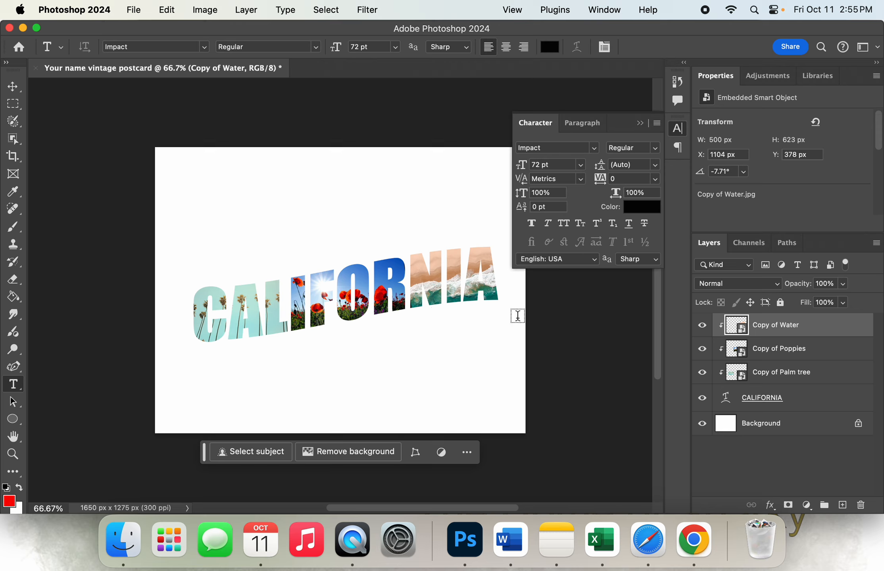
Nudge the clipped water image upward inside the letters NIA to a Y position of about 364 px
double_click(785, 328)
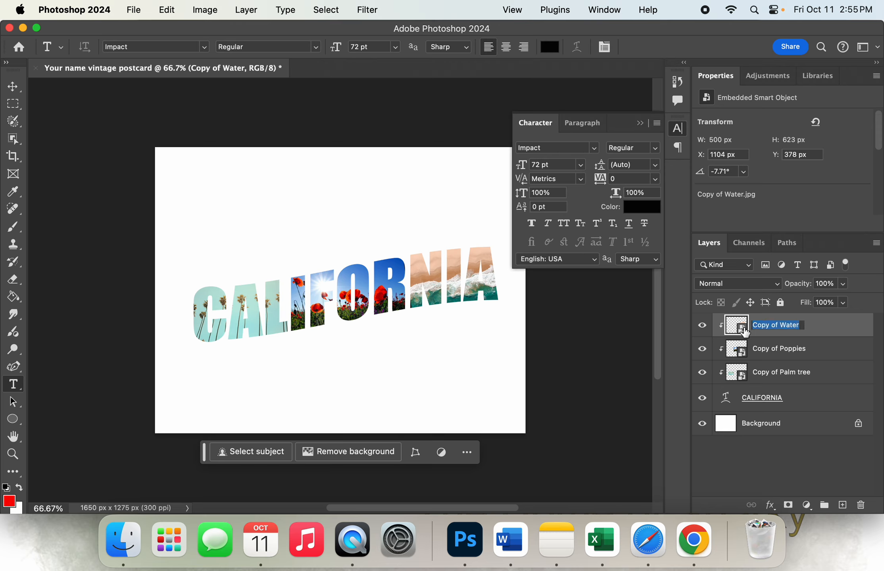
click(822, 331)
click(13, 86)
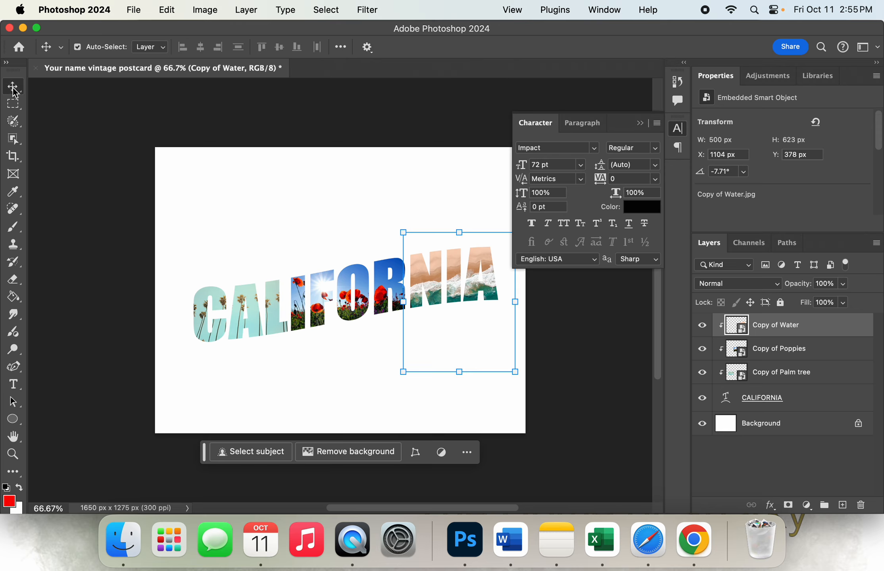
click(459, 248)
drag(458, 244, 443, 227)
key(Up)
key(Up)
key(Up)
key(Up)
key(Up)
key(Up)
key(Up)
key(Up)
key(Up)
key(Up)
key(Up)
key(Up)
key(Up)
key(Up)
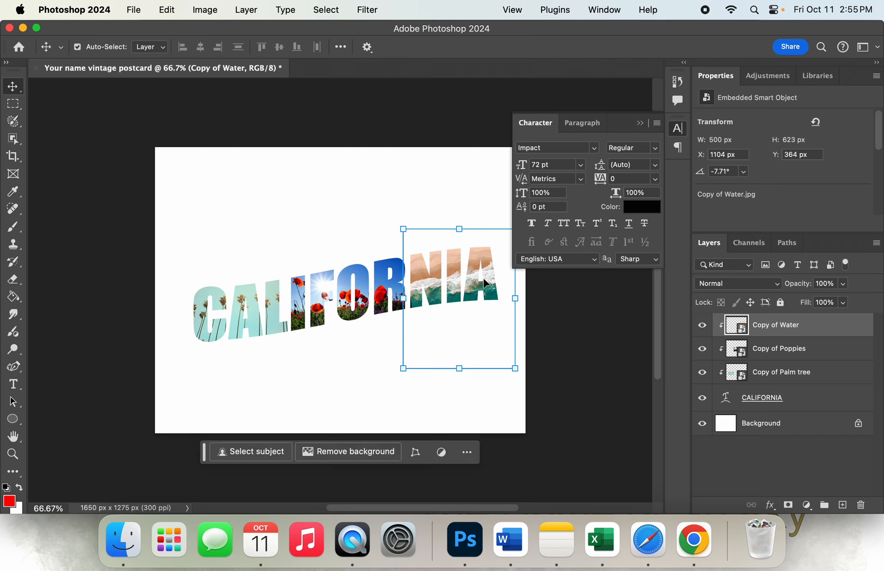
Transform the water image to about 15.6% scale and -3.9° rotation, keeping it over the letters NIA, and commit the change
key(super+t)
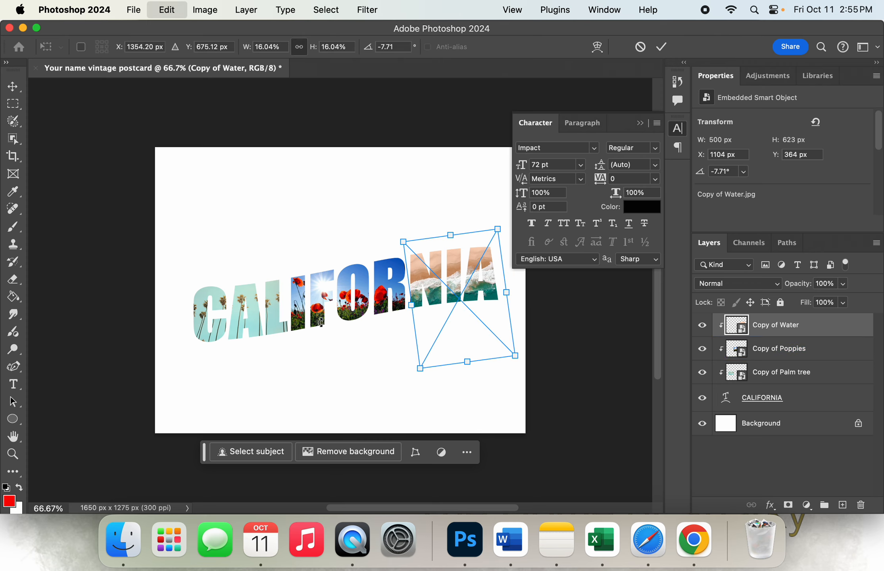
mouse_move(403, 241)
mouse_down()
mouse_move(361, 214)
mouse_move(425, 231)
mouse_move(407, 239)
mouse_up()
mouse_move(494, 218)
mouse_down()
mouse_move(465, 203)
mouse_move(497, 209)
mouse_up()
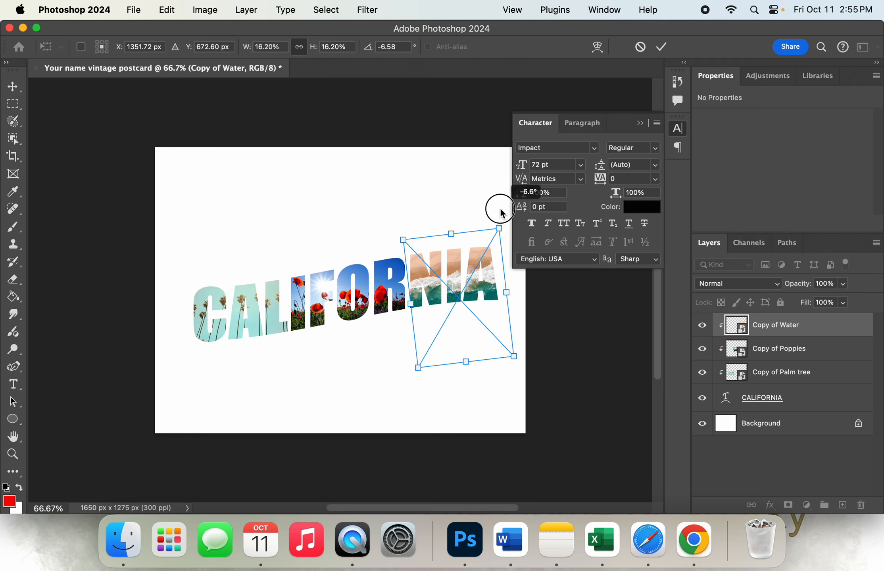
mouse_move(493, 285)
mouse_down()
mouse_move(488, 276)
mouse_move(491, 285)
mouse_up()
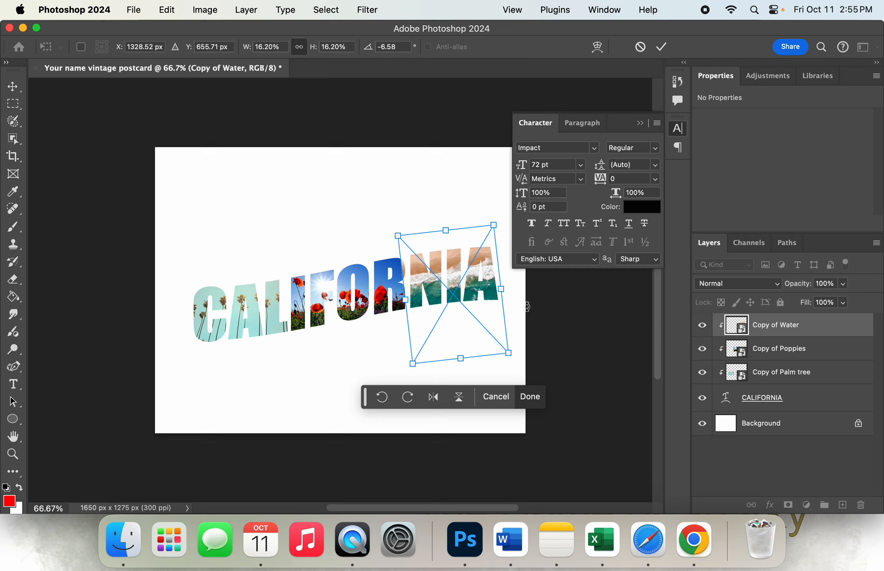
click(662, 48)
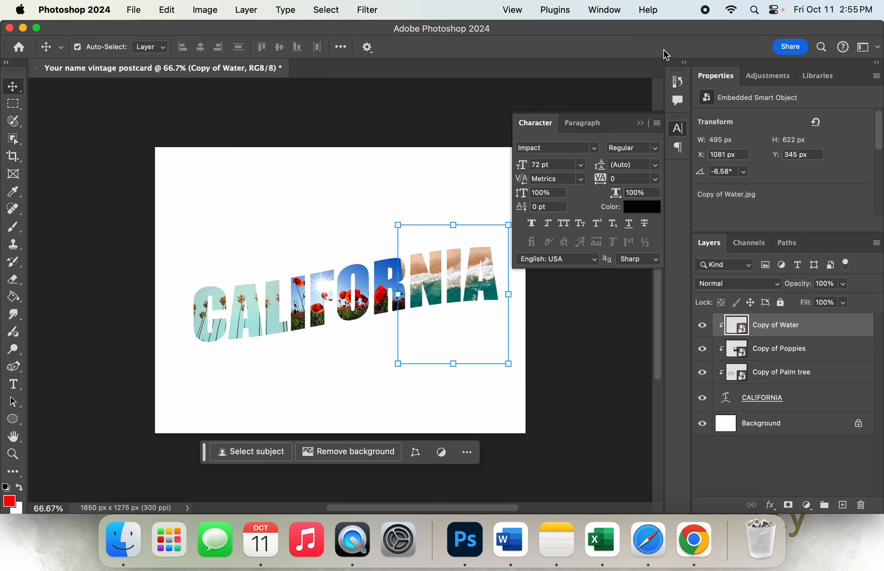
drag(398, 225, 405, 238)
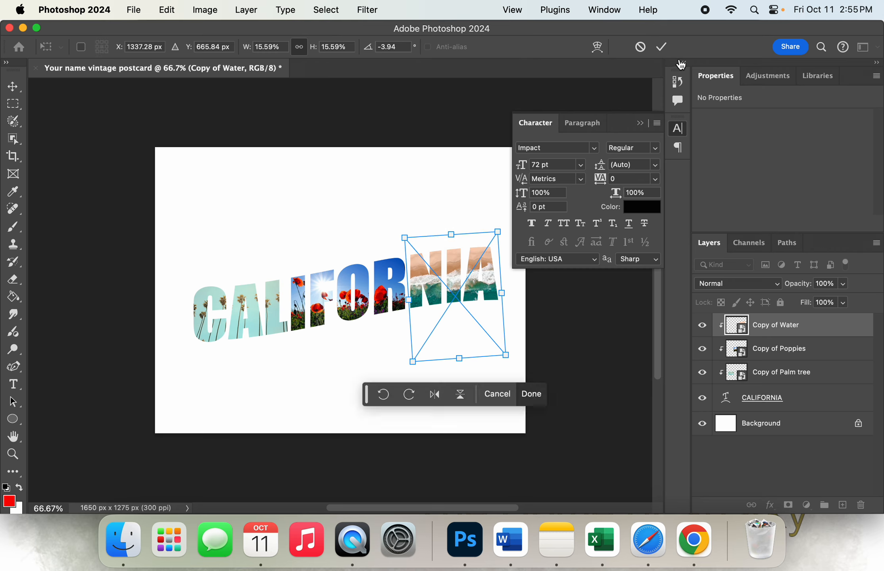
click(662, 47)
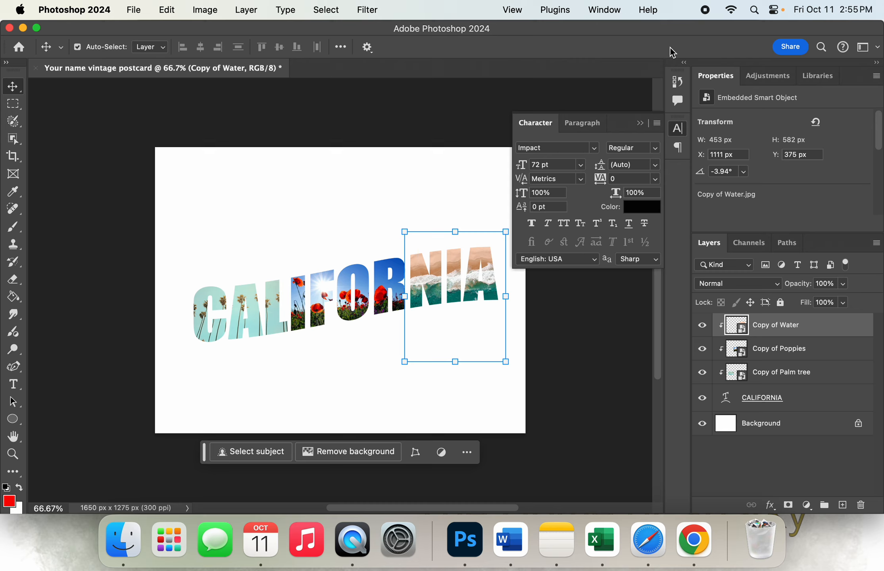
Add a 3 px black inside Stroke to the CALIFORNIA text layer, compare it with the preview off and on, then collapse the Character settings
click(789, 400)
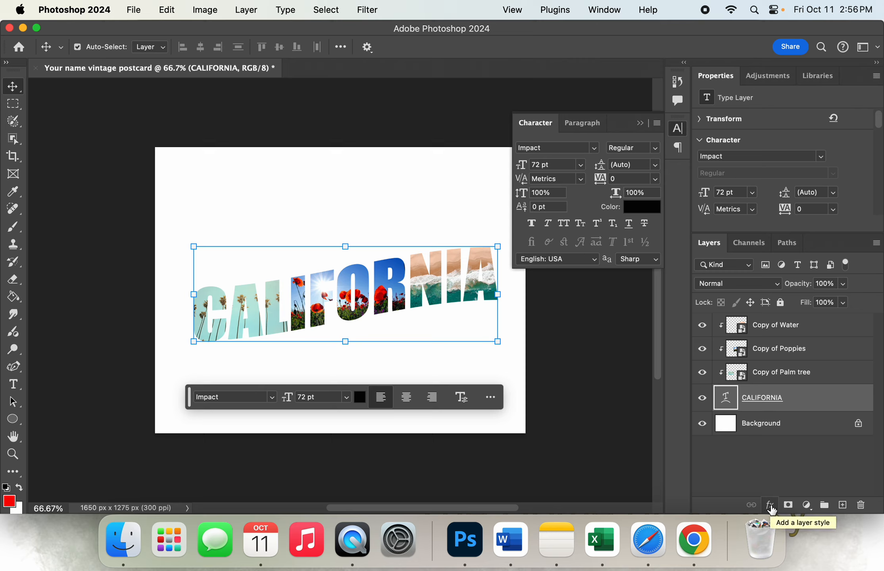
click(769, 506)
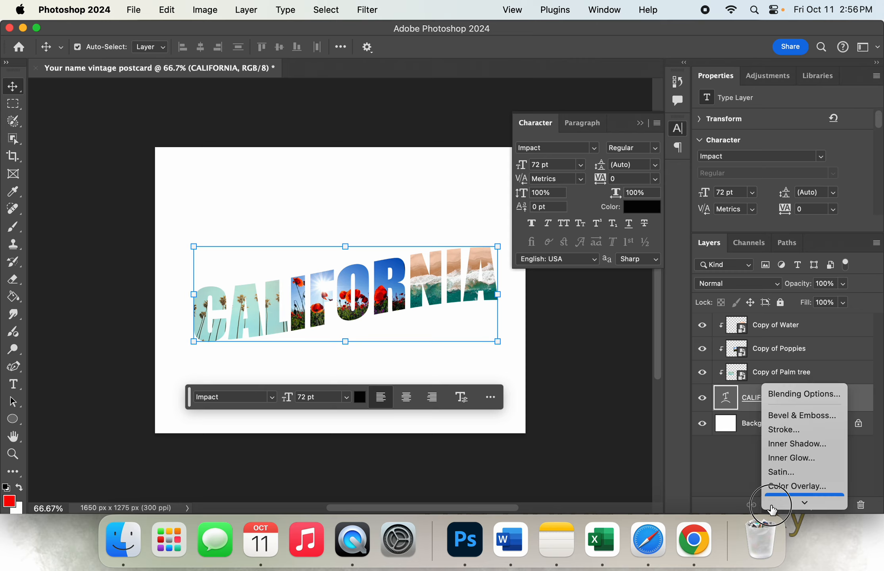
click(790, 389)
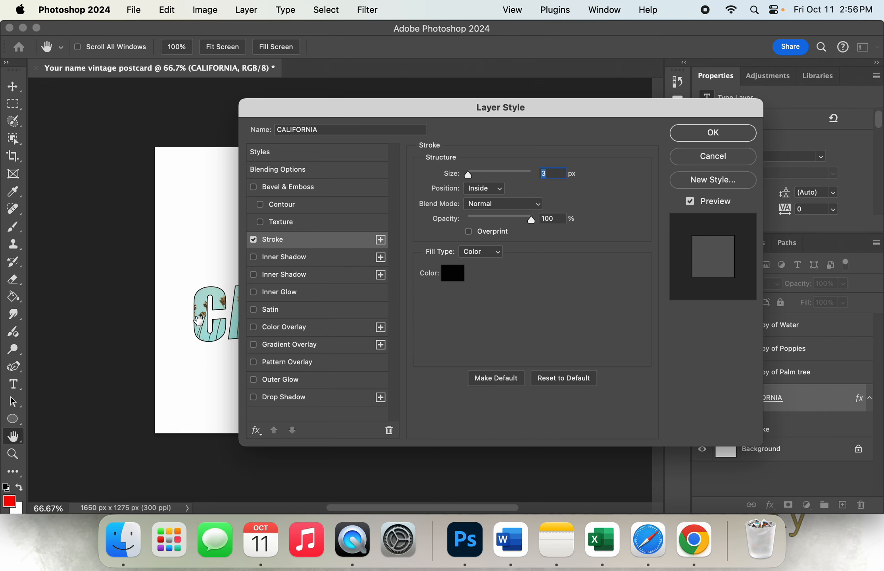
click(693, 203)
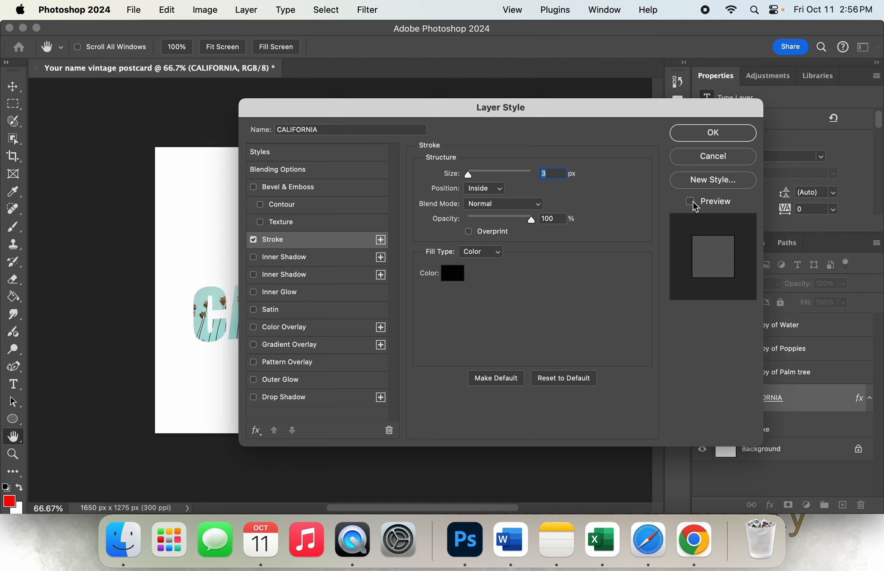
click(693, 203)
click(694, 203)
click(694, 203)
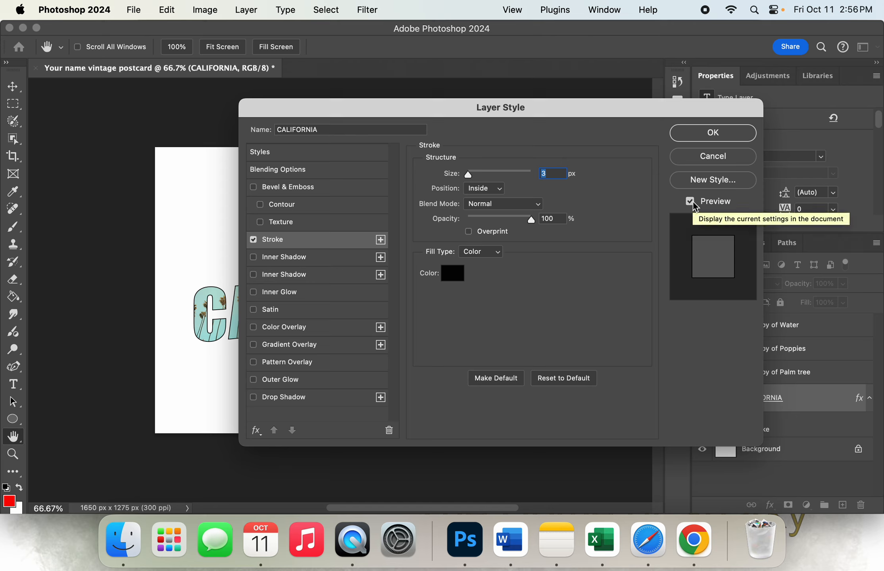
click(694, 203)
click(693, 204)
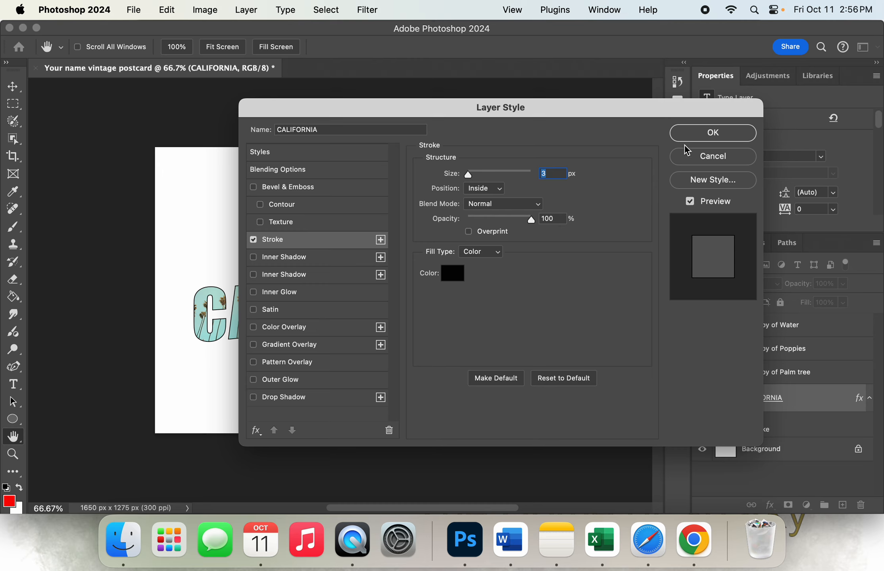
click(704, 140)
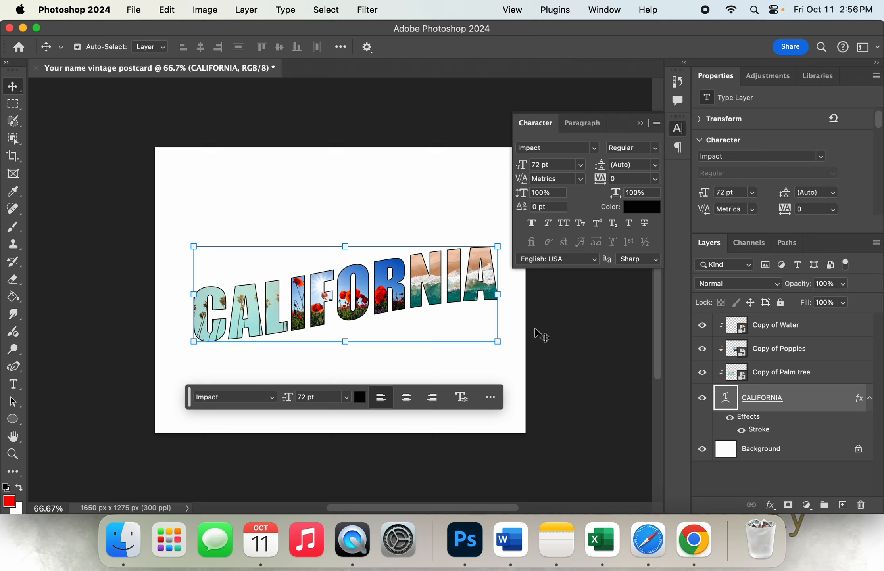
click(639, 123)
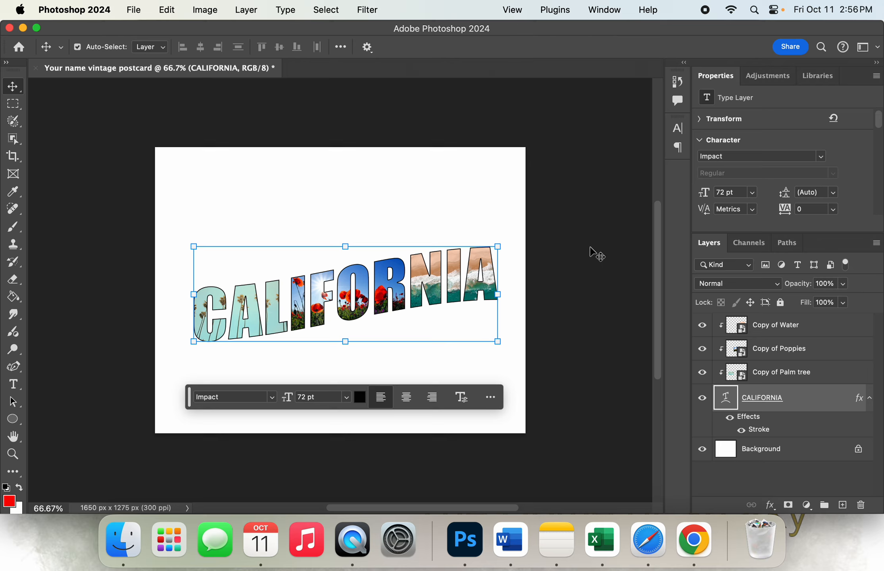
Create a new layer above Copy of Water and place Copy of Old paper.jpg from the Vintage Postcard folder as an embedded image
click(797, 326)
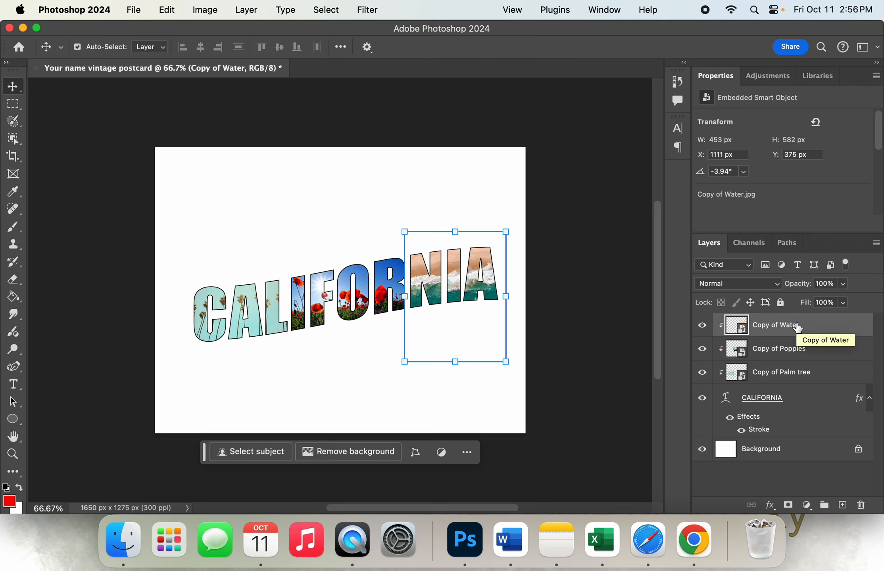
click(843, 506)
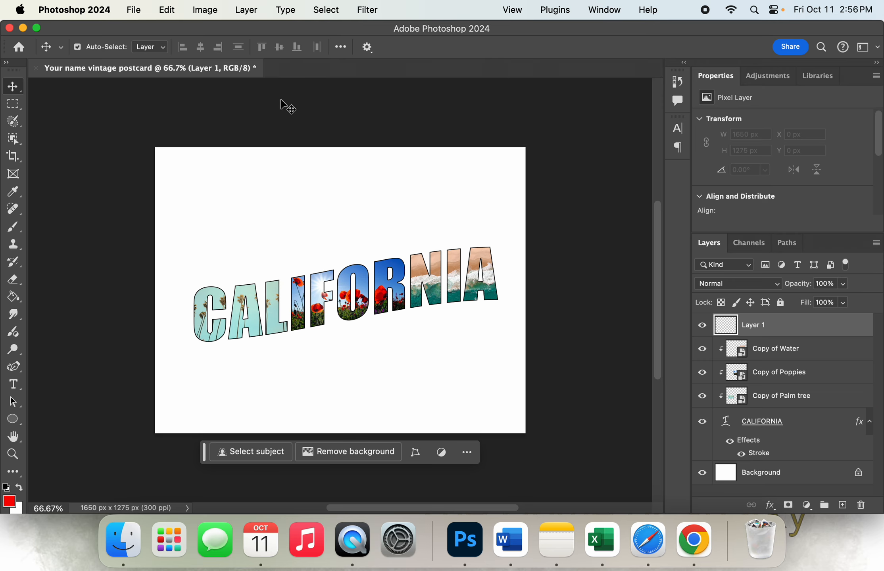
click(133, 11)
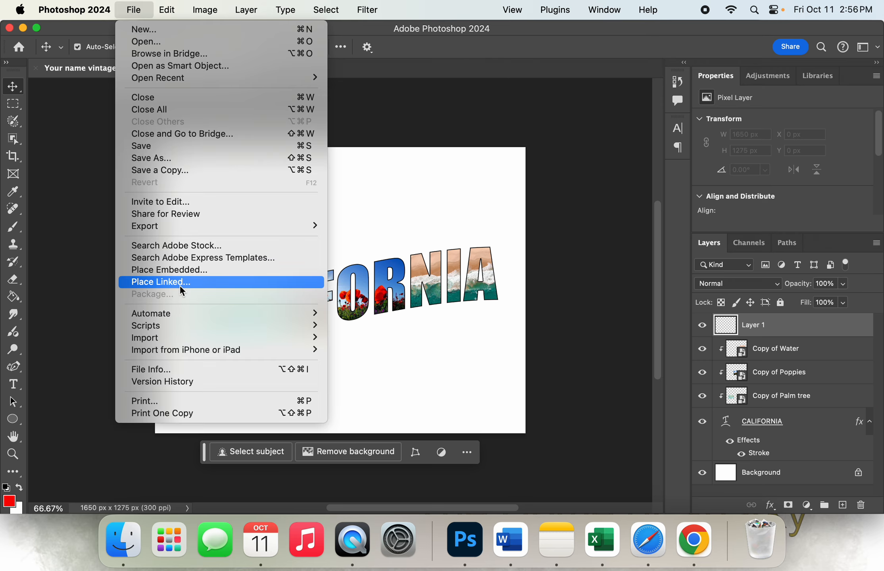
click(190, 271)
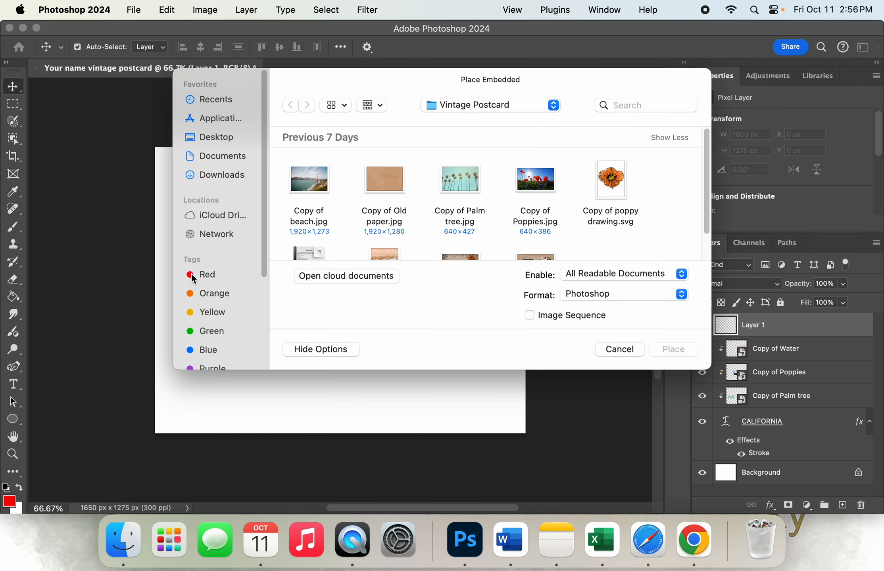
click(380, 184)
click(673, 349)
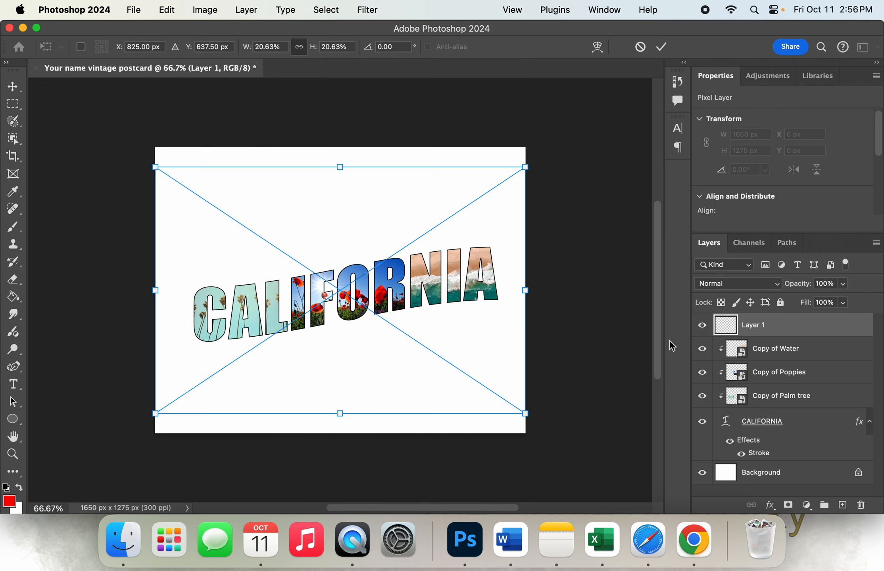
Enlarge the old paper image to about 24.7% so it covers the whole canvas, and commit the placement
drag(525, 168, 555, 147)
drag(147, 414, 122, 436)
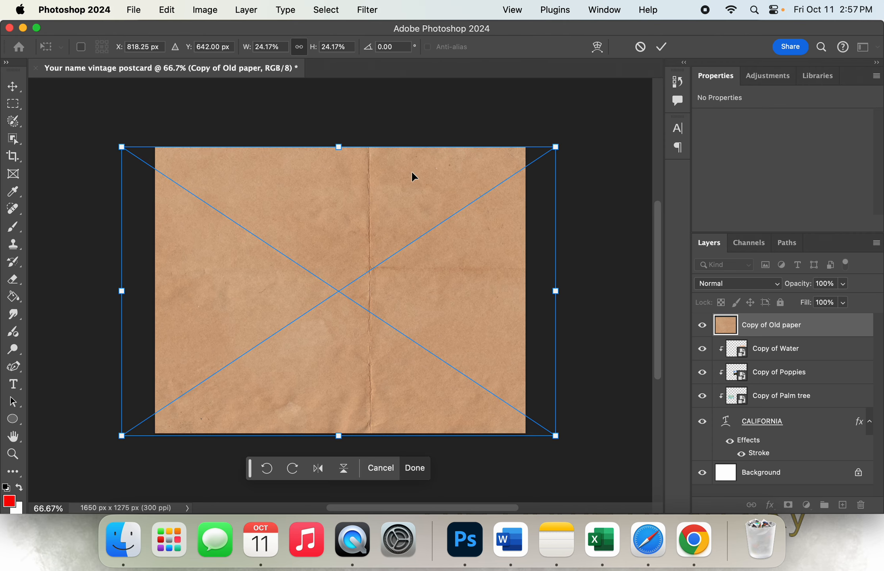
drag(555, 146, 565, 140)
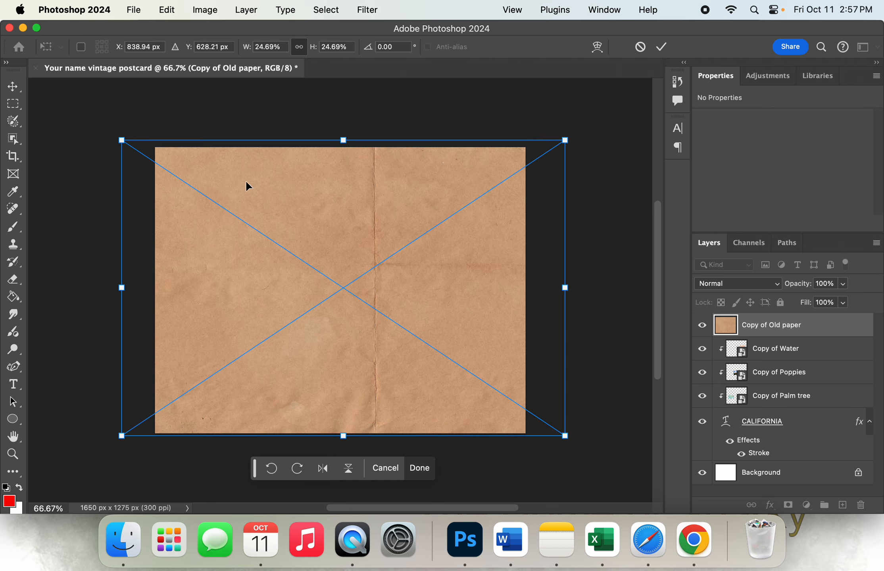
click(662, 48)
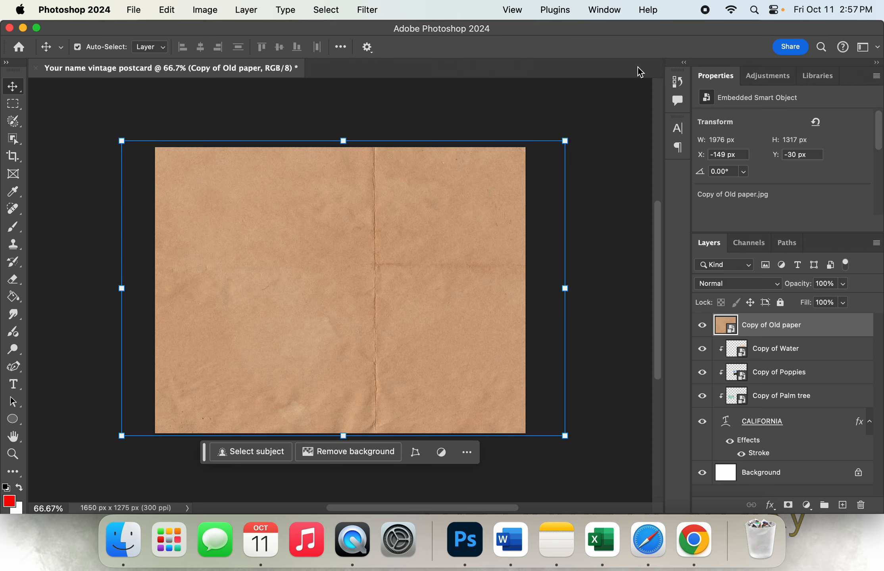
Create a new layer above the old paper and place Copy of beach.jpg from the Vintage Postcard folder as an embedded image
click(843, 506)
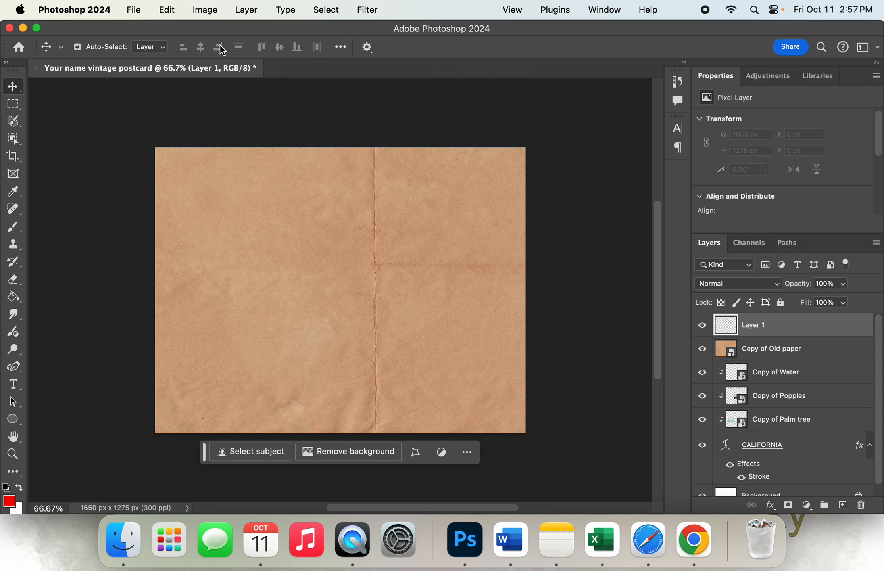
click(132, 13)
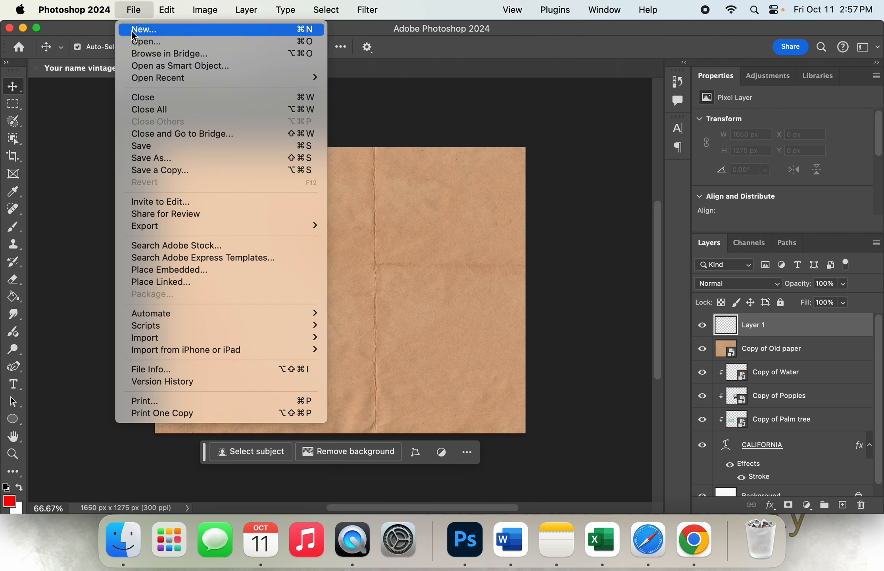
click(197, 272)
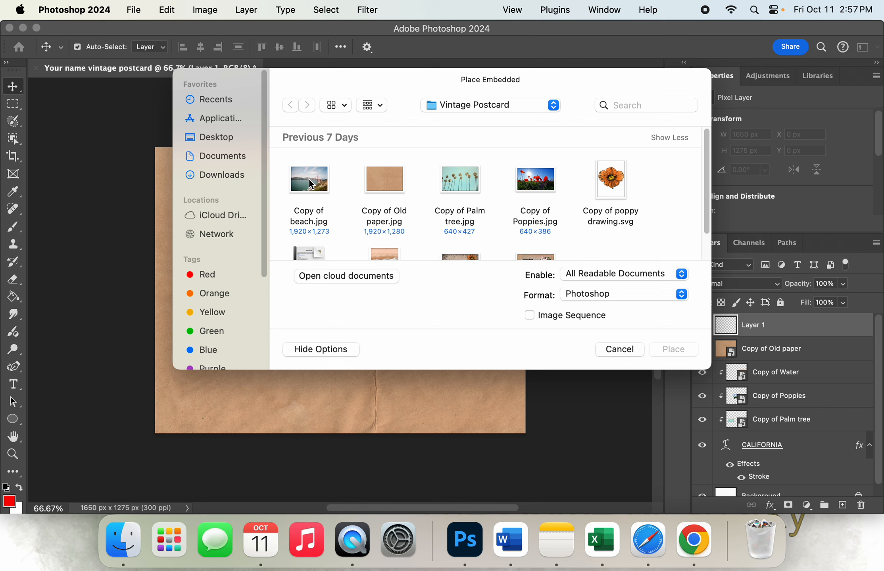
click(311, 183)
click(674, 349)
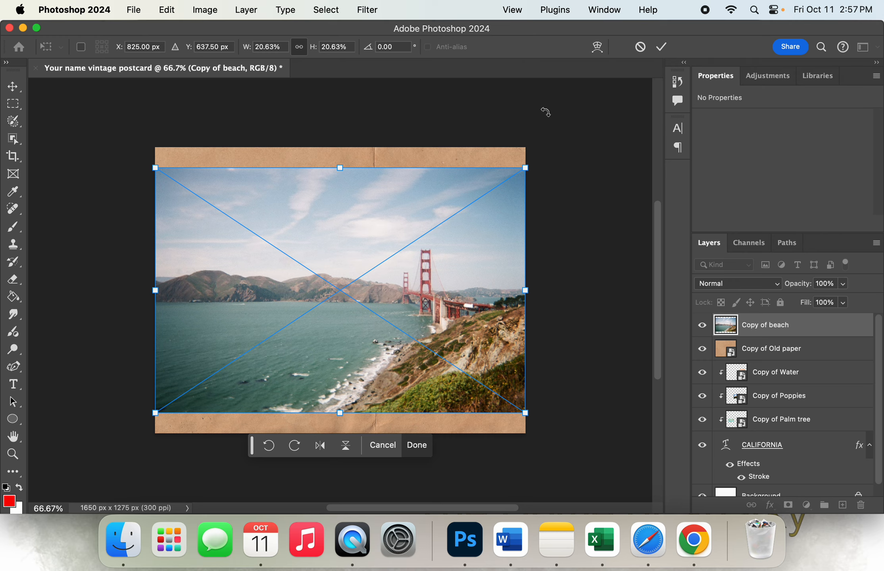
Lower the beach image's opacity to 65% and commit its placement
click(842, 285)
drag(830, 304, 822, 300)
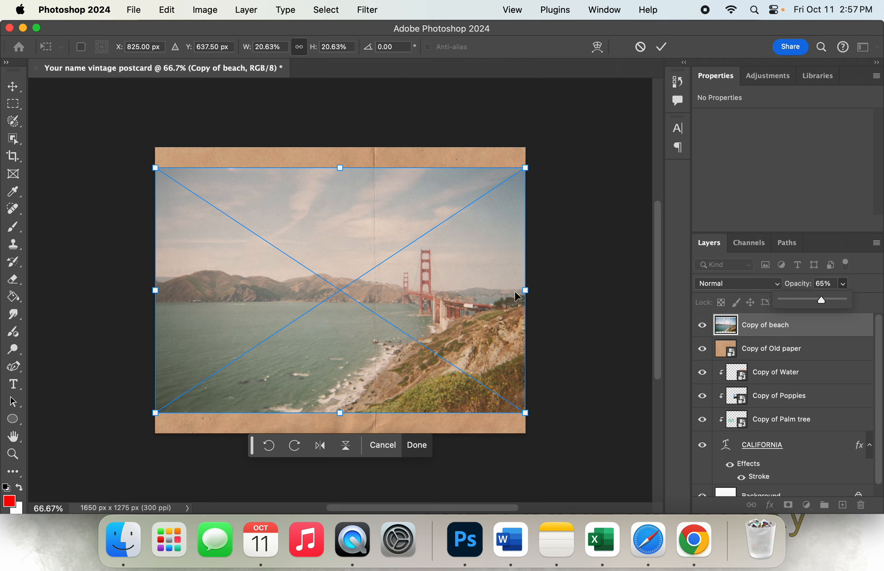
click(661, 47)
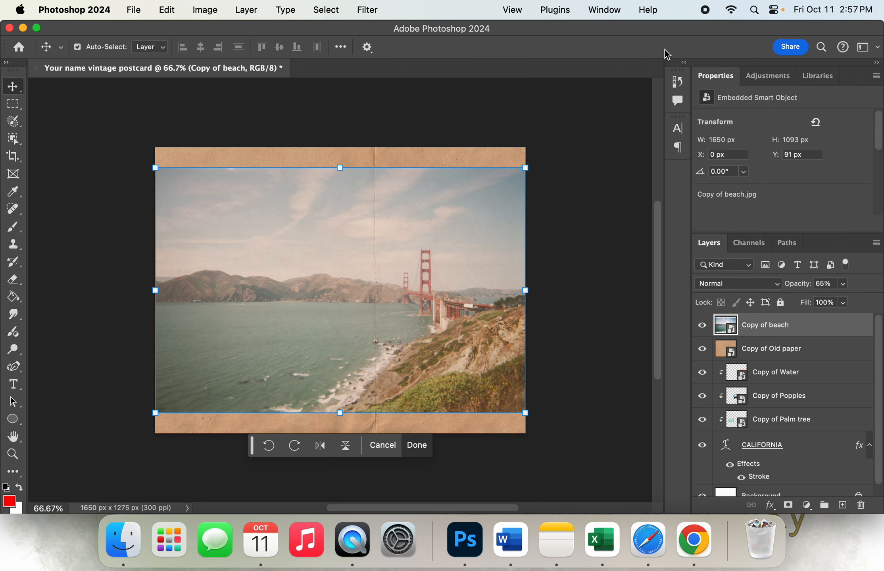
Switch to smudging with the Kyle's Concept Brushes - All Purpose preset from Special Effects Brushes, sized 100 px
click(15, 281)
right_click(15, 282)
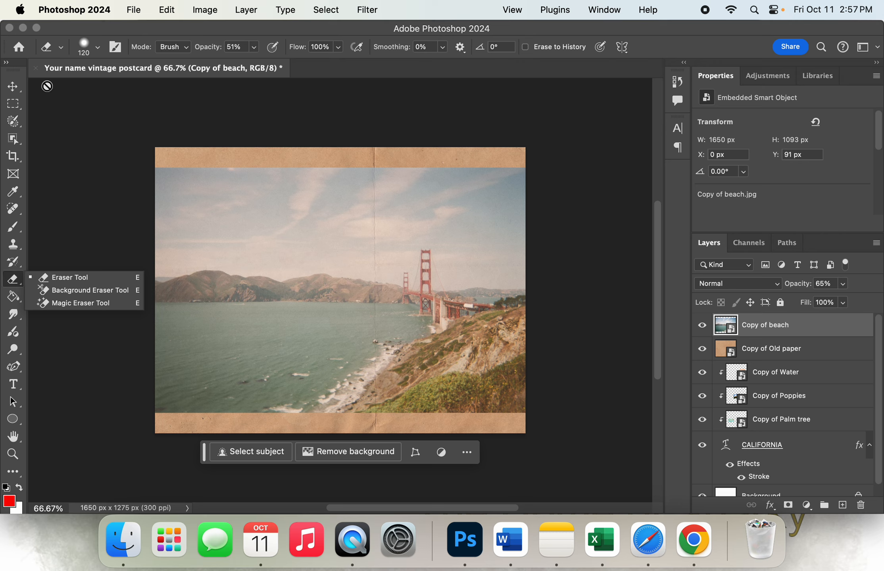
click(95, 47)
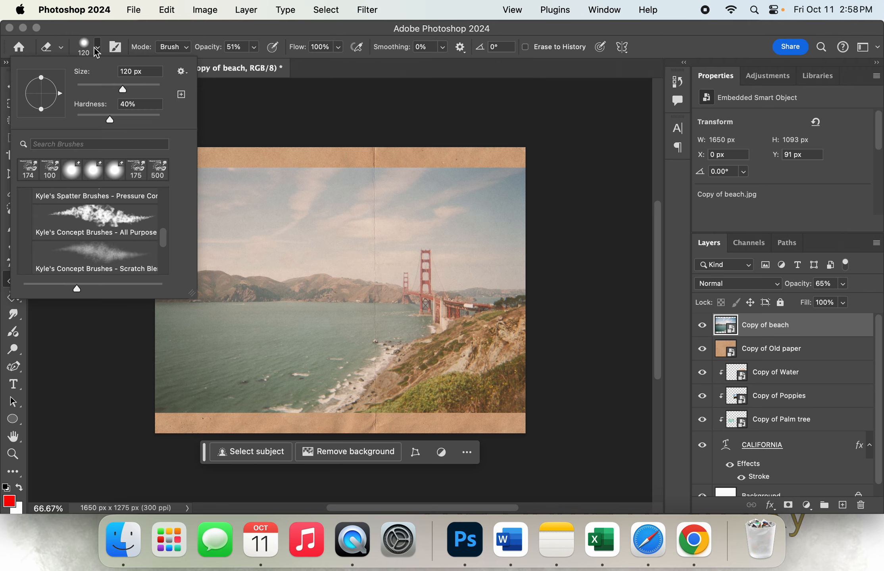
scroll(95, 224, down, 4)
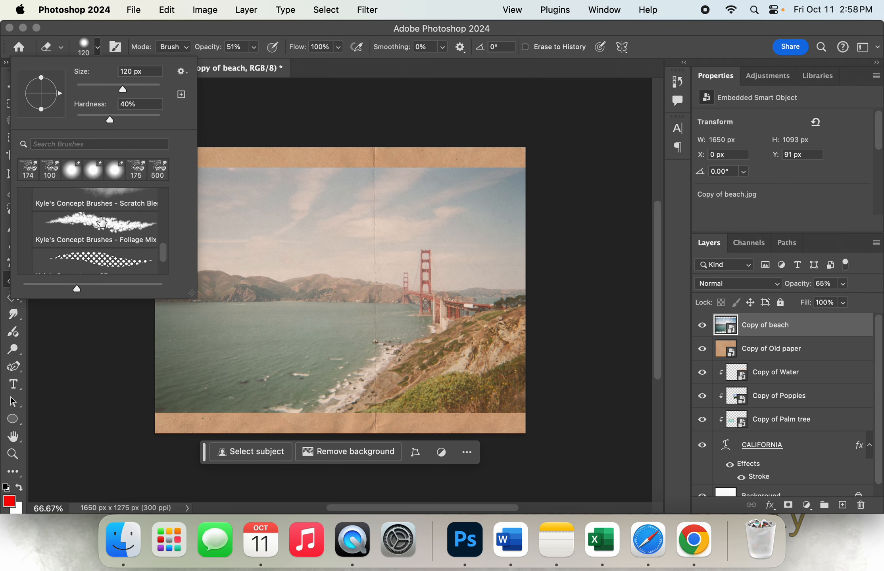
scroll(90, 220, up, 5)
scroll(90, 220, up, 4)
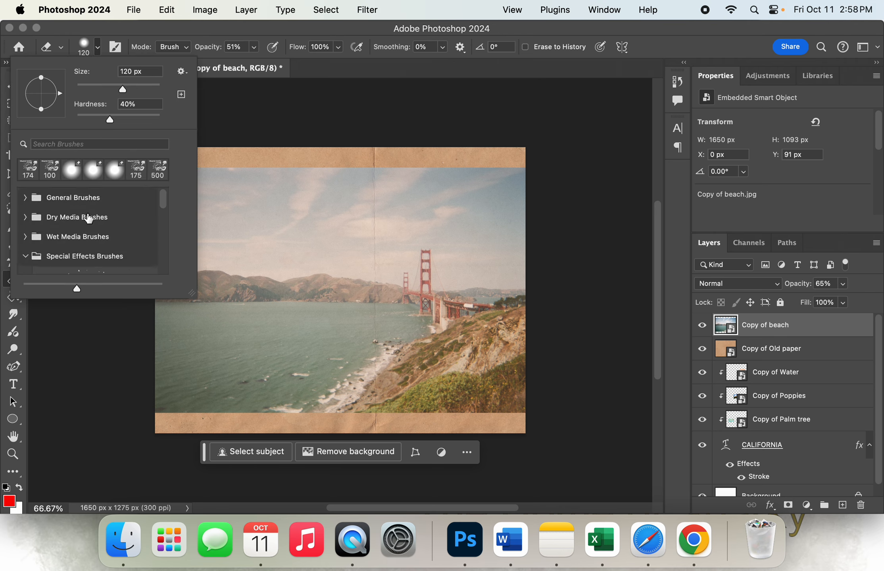
scroll(88, 218, down, 1)
scroll(89, 218, down, 1)
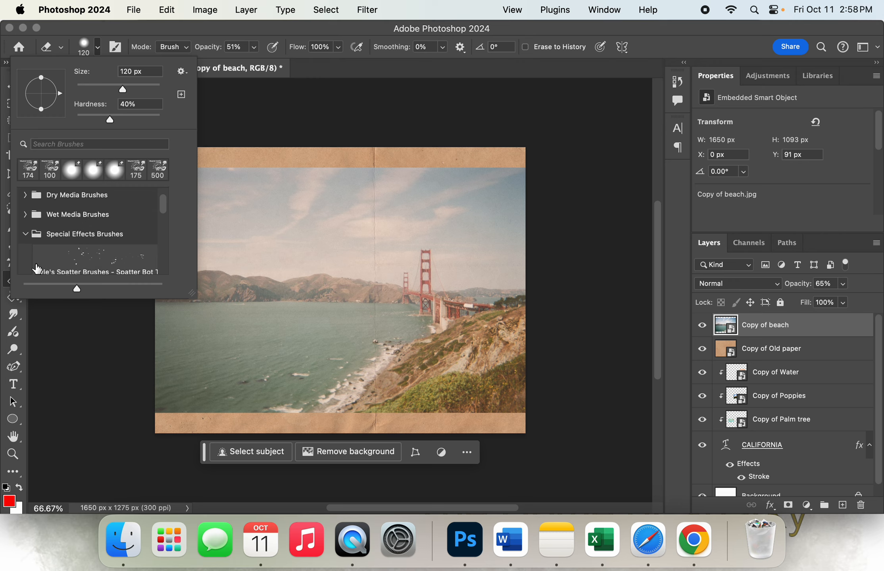
scroll(24, 233, up, 1)
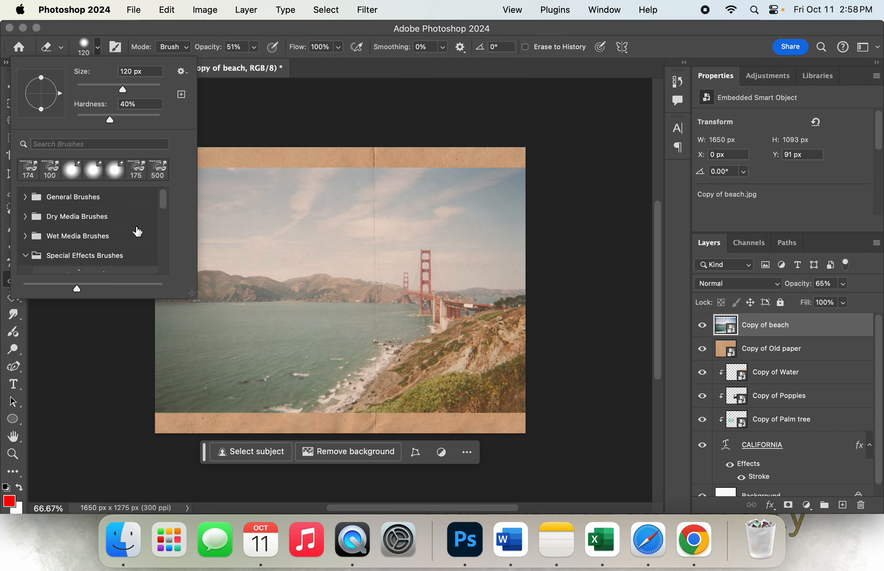
scroll(140, 231, down, 3)
scroll(137, 231, down, 3)
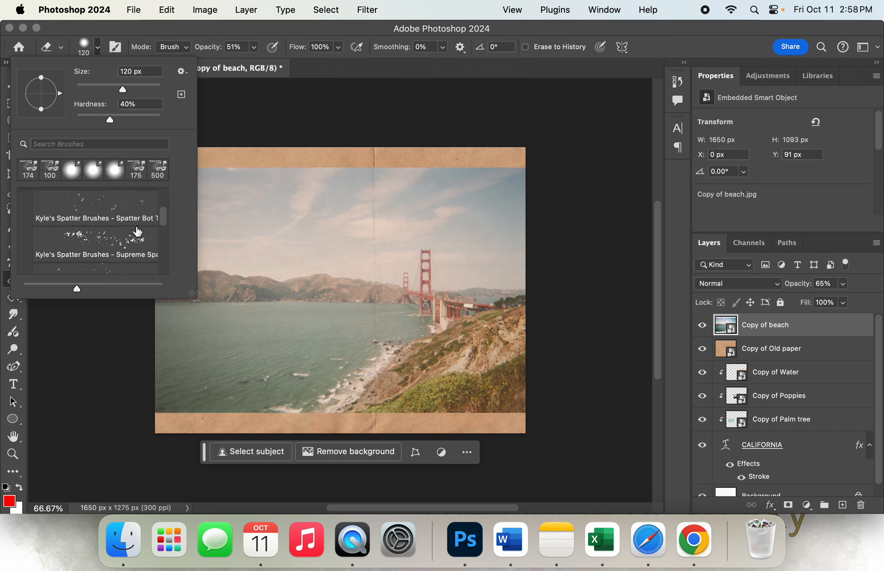
scroll(137, 232, down, 3)
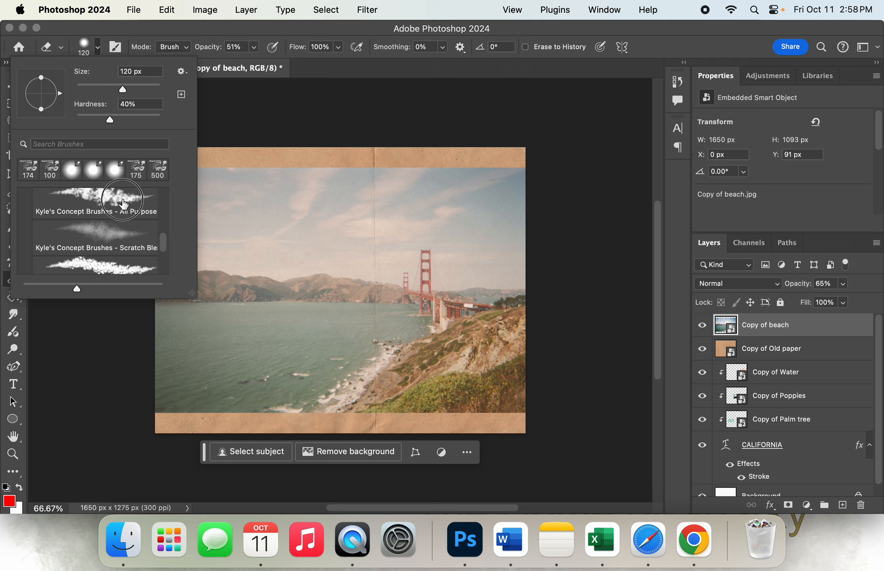
click(123, 201)
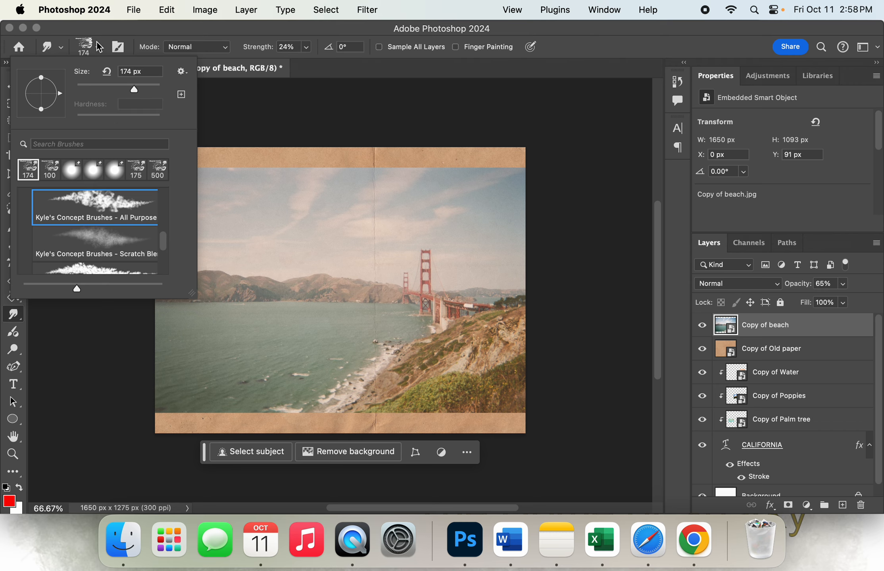
double_click(121, 72)
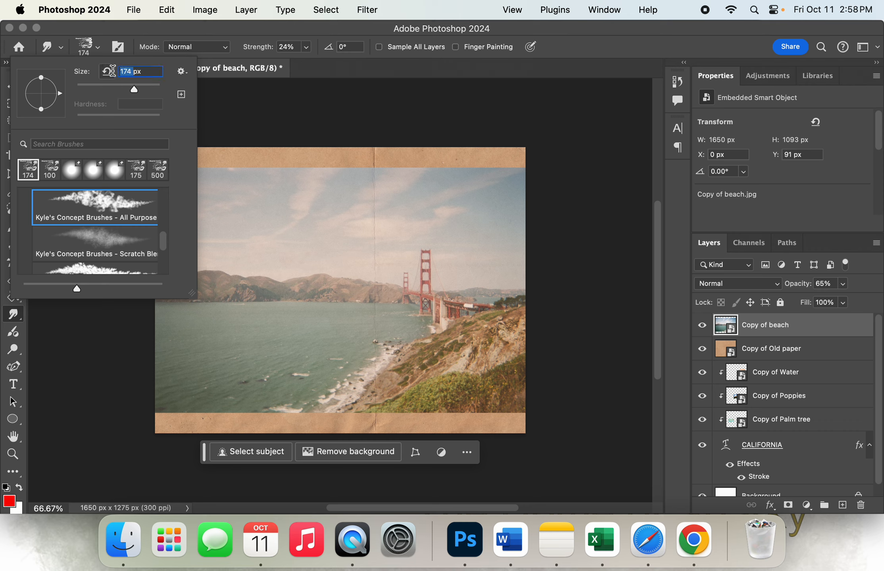
text(100)
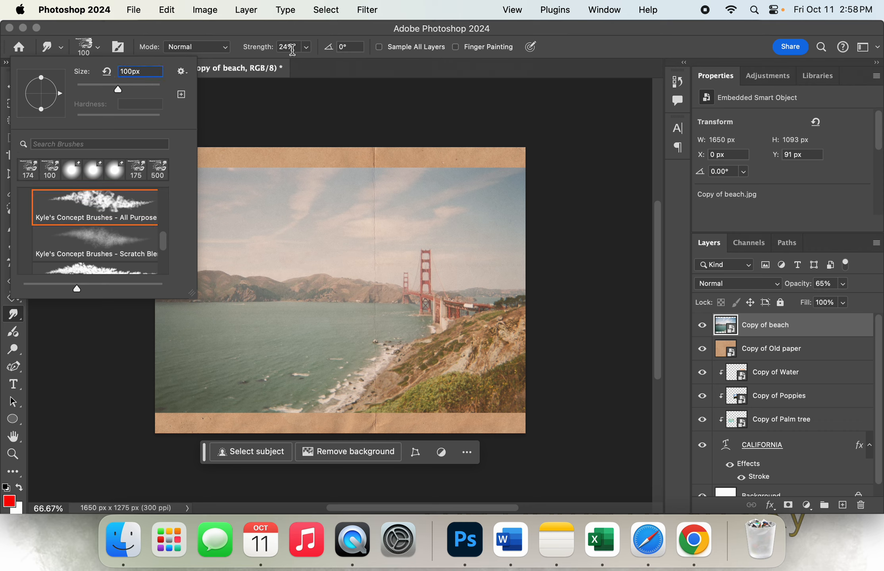
Rasterize the Copy of beach smart object and smudge the photo's edges all around so they blend into the old paper
click(422, 100)
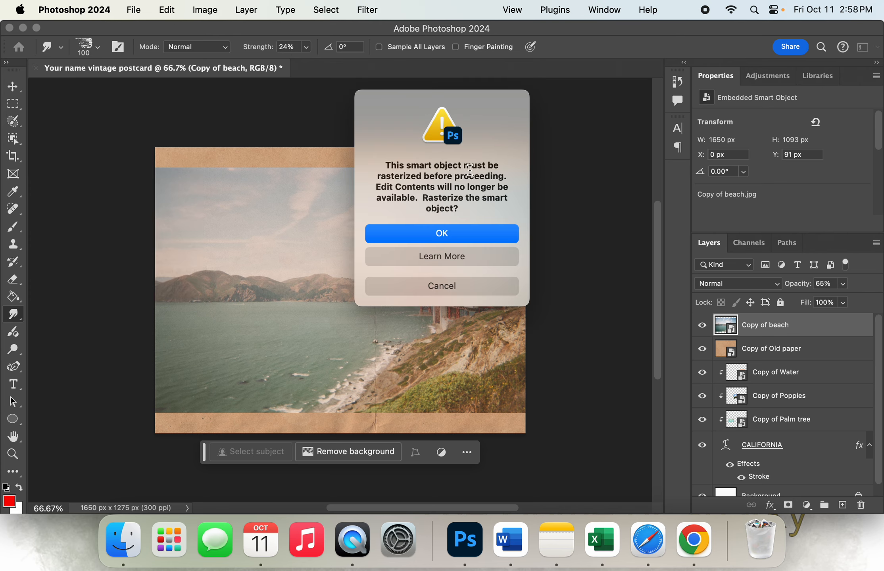
click(441, 237)
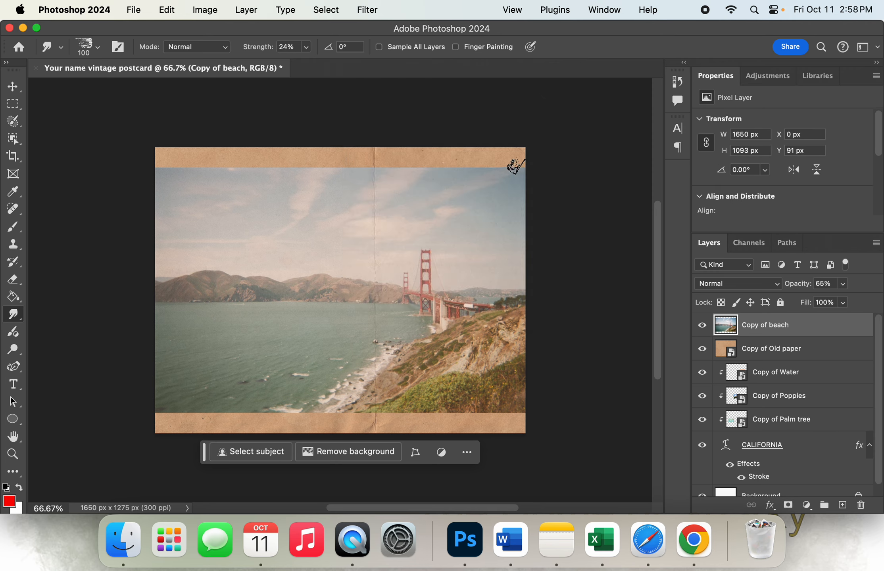
mouse_move(505, 165)
mouse_down()
mouse_move(487, 162)
mouse_move(489, 150)
mouse_move(439, 149)
mouse_move(432, 161)
mouse_move(462, 171)
mouse_move(400, 149)
mouse_move(368, 152)
mouse_move(375, 157)
mouse_move(311, 149)
mouse_move(332, 162)
mouse_move(257, 160)
mouse_move(255, 168)
mouse_move(158, 160)
mouse_move(151, 217)
mouse_move(171, 184)
mouse_move(141, 219)
mouse_move(148, 274)
mouse_move(136, 301)
mouse_move(141, 336)
mouse_move(148, 312)
mouse_move(147, 351)
mouse_move(156, 368)
mouse_move(145, 408)
mouse_move(162, 421)
mouse_move(175, 416)
mouse_move(161, 400)
mouse_move(162, 384)
mouse_move(166, 410)
mouse_move(279, 432)
mouse_move(323, 425)
mouse_move(253, 422)
mouse_move(346, 422)
mouse_move(366, 433)
mouse_move(383, 421)
mouse_move(357, 419)
mouse_move(523, 429)
mouse_move(449, 419)
mouse_move(505, 432)
mouse_move(518, 424)
mouse_move(523, 396)
mouse_move(511, 373)
mouse_move(525, 296)
mouse_move(515, 258)
mouse_move(515, 184)
mouse_move(523, 199)
mouse_move(511, 252)
mouse_move(517, 185)
mouse_move(480, 155)
mouse_up()
mouse_move(169, 224)
mouse_down()
mouse_move(164, 286)
mouse_move(150, 304)
mouse_move(153, 341)
mouse_move(174, 201)
mouse_move(165, 167)
mouse_move(205, 173)
mouse_move(174, 169)
mouse_up()
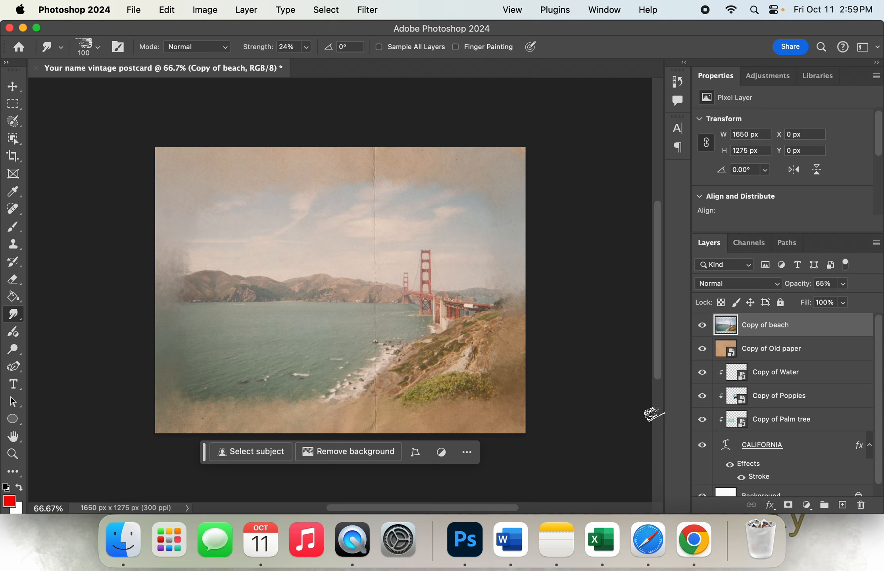
Move the Copy of beach and Copy of Old paper layers together below the CALIFORNIA text layer
drag(766, 334, 755, 317)
drag(792, 479, 773, 303)
shift+click(781, 353)
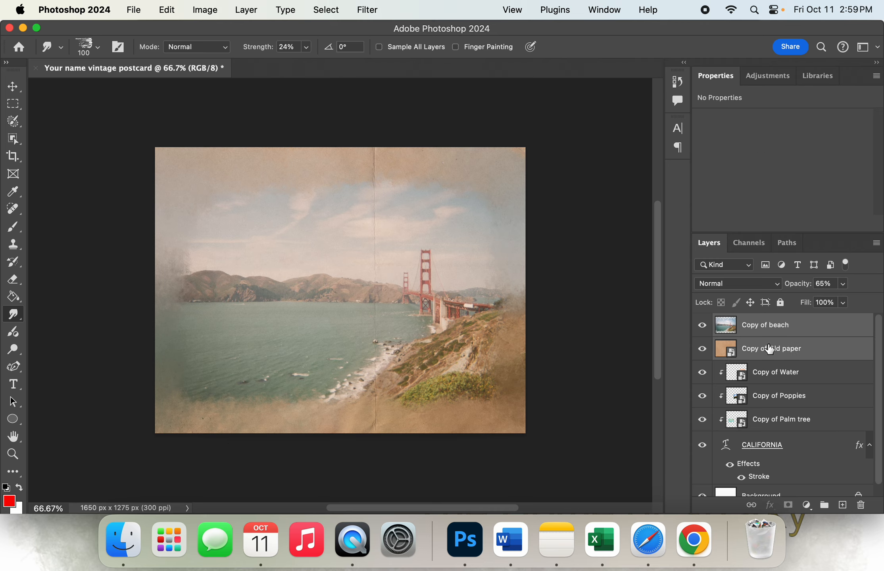
drag(772, 349, 772, 491)
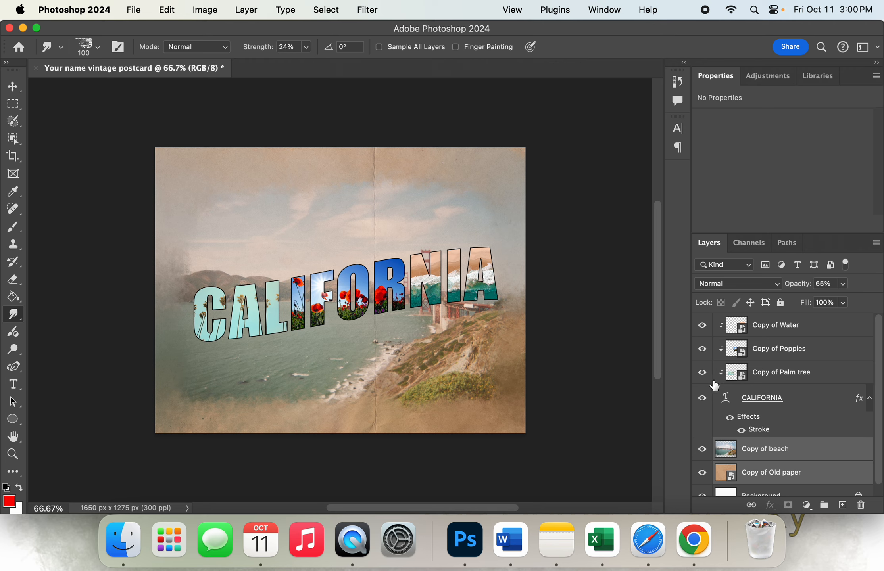
Add the text "Greetings From" above the CALIFORNIA lettering, on a new text layer directly above Copy of beach
click(831, 435)
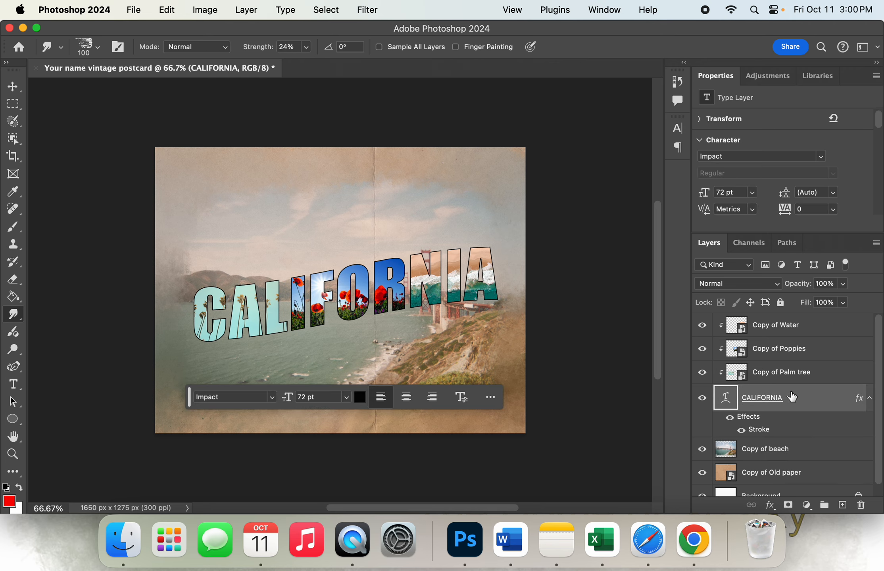
click(792, 436)
click(791, 447)
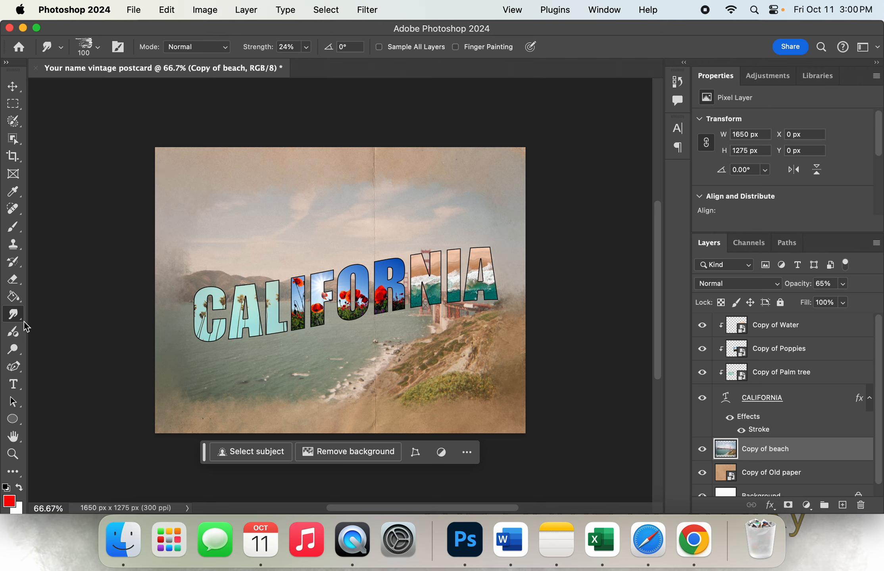
click(13, 384)
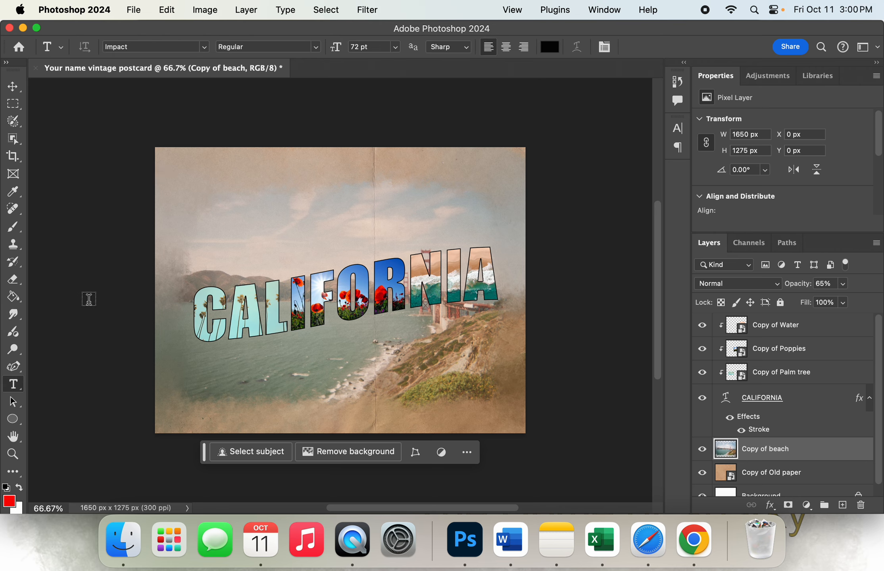
click(197, 237)
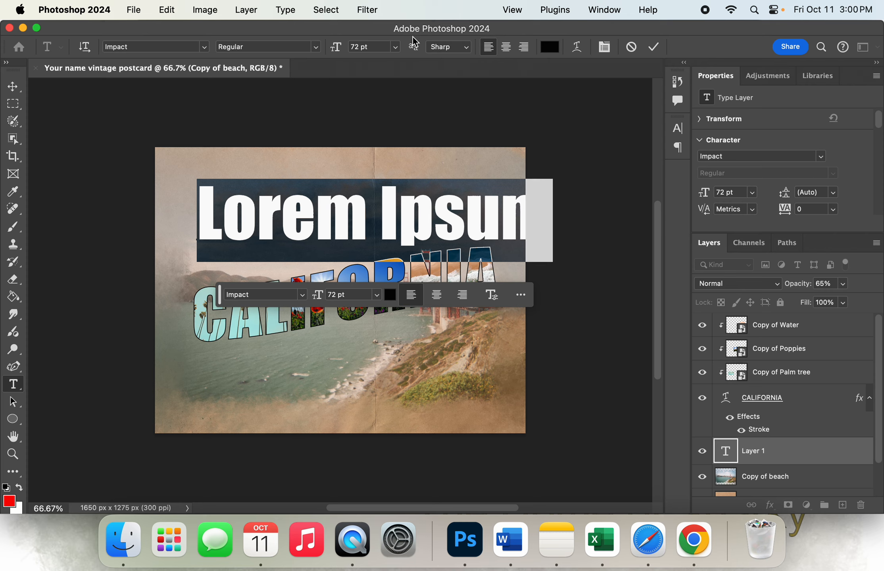
text(Gre)
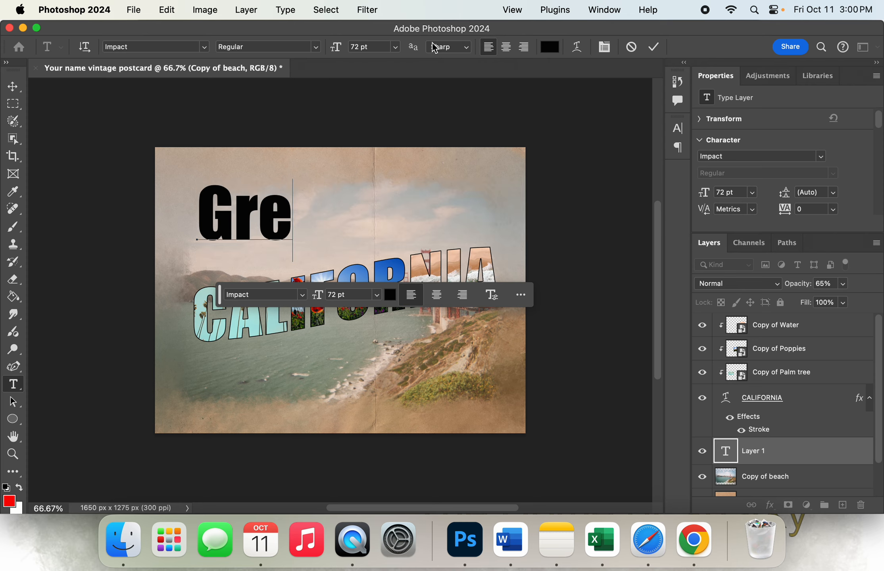
text(etings)
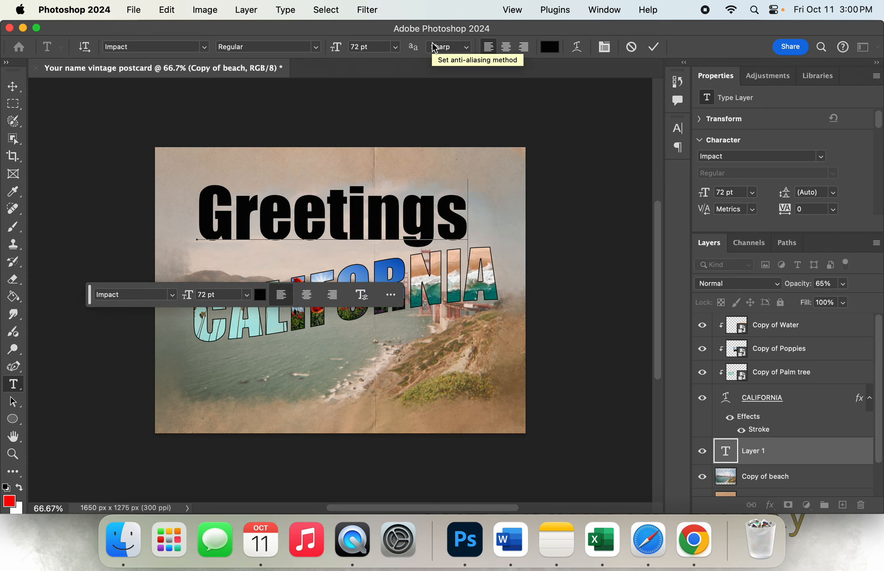
text( From)
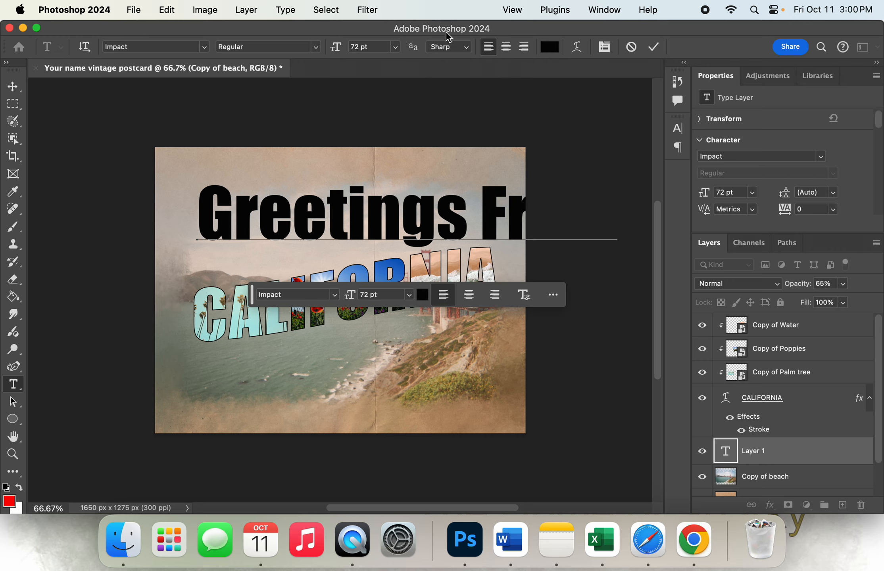
Set the whole "Greetings From" text to Brush Script MT Italic at 30 pt
drag(211, 197, 642, 217)
click(169, 47)
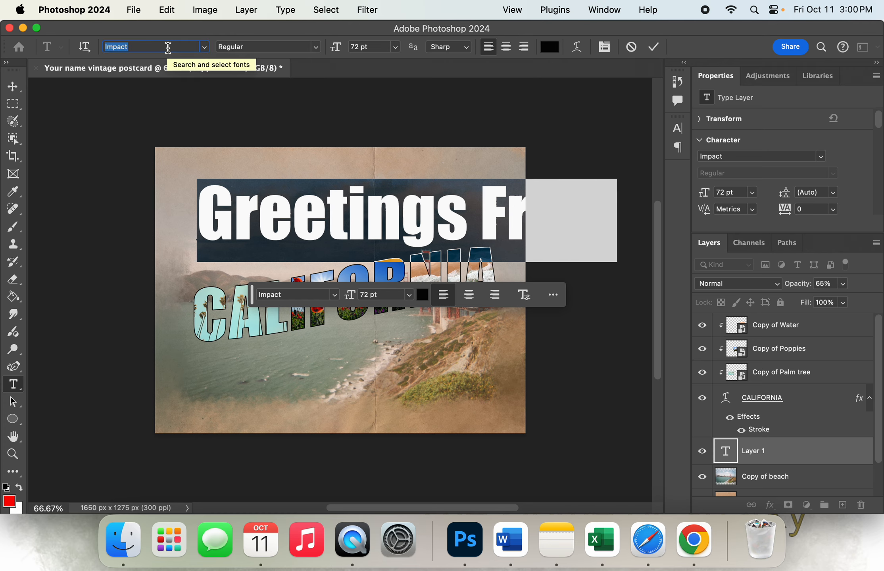
text(brus)
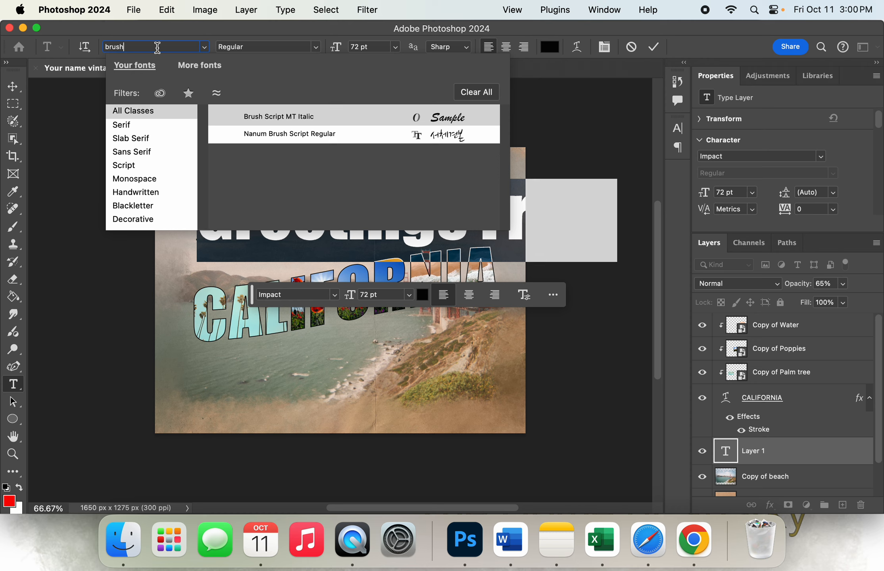
text(h)
click(273, 121)
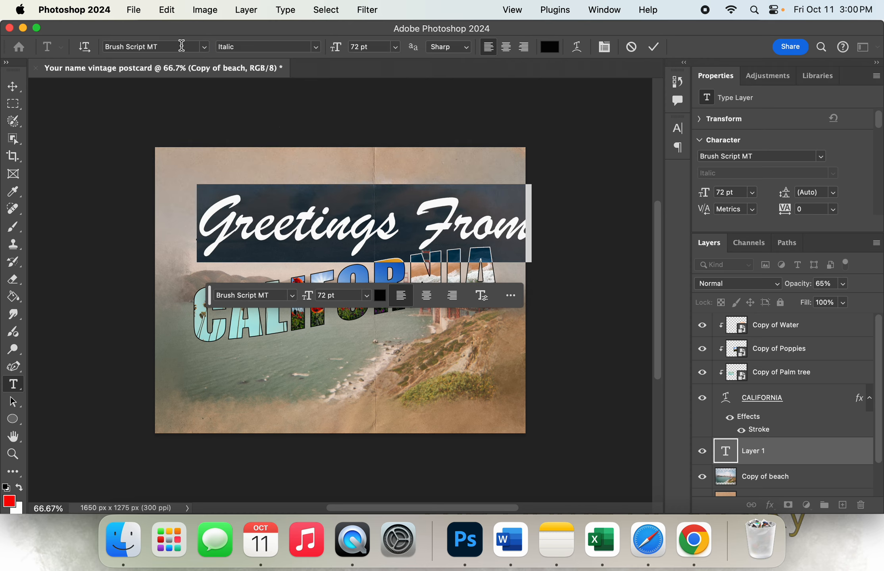
click(259, 47)
click(359, 48)
key(BackSpace)
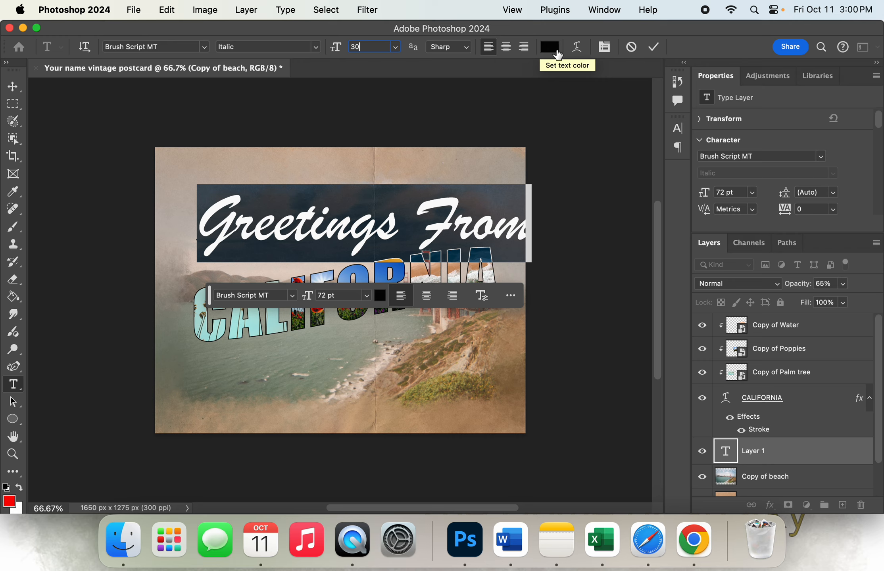
Warp the "Greetings From" text with the horizontal Rise style and a bend of 25%
click(577, 50)
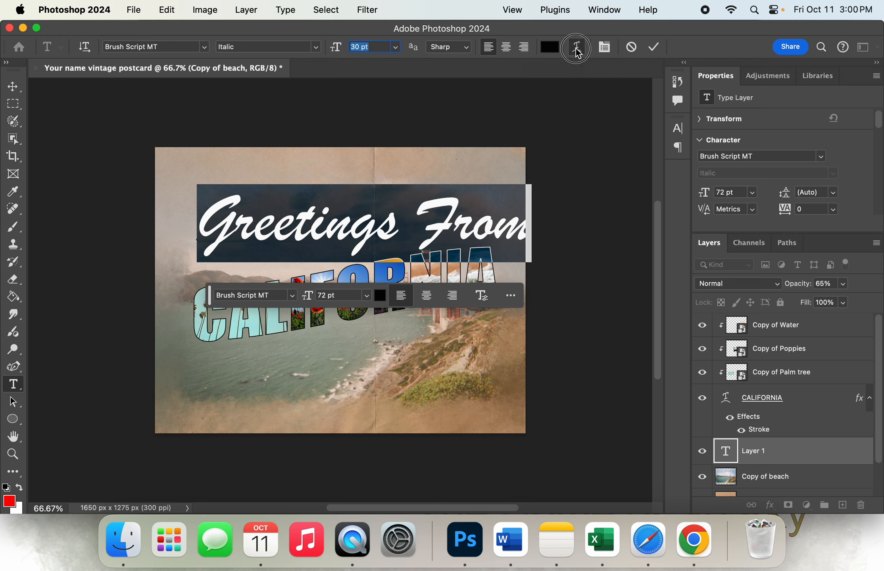
click(449, 204)
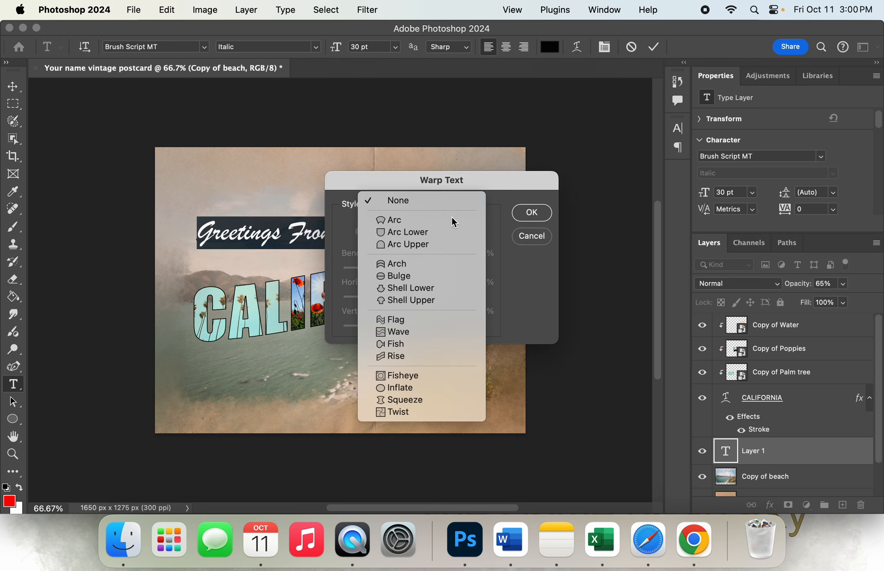
click(454, 354)
drag(473, 252, 445, 251)
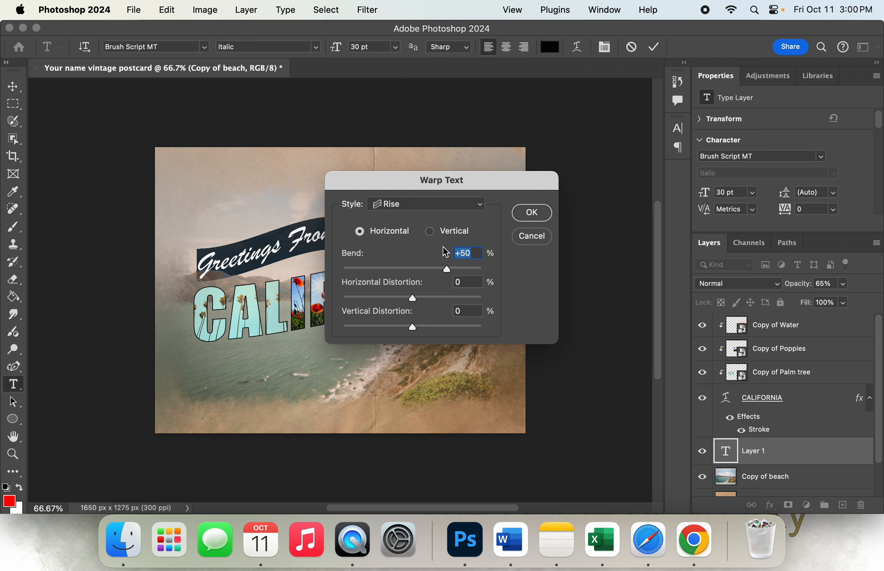
text(25)
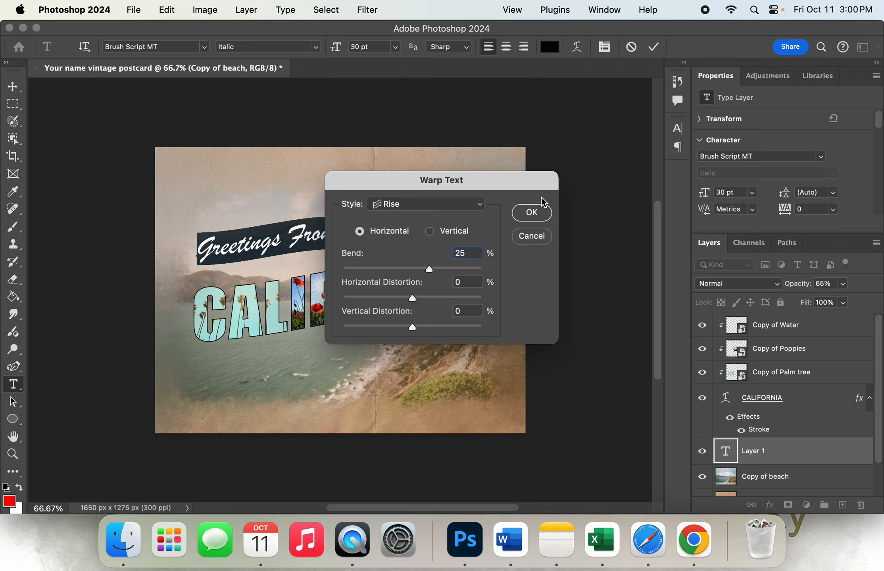
click(532, 213)
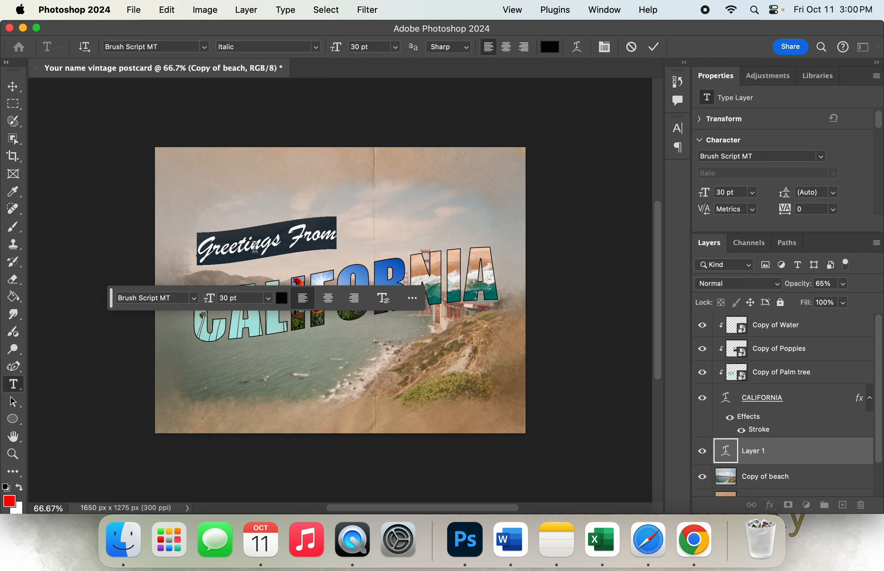
Move "Greetings From" down to sit just above the first letters of CALIFORNIA and commit the text
click(224, 248)
drag(213, 227, 214, 239)
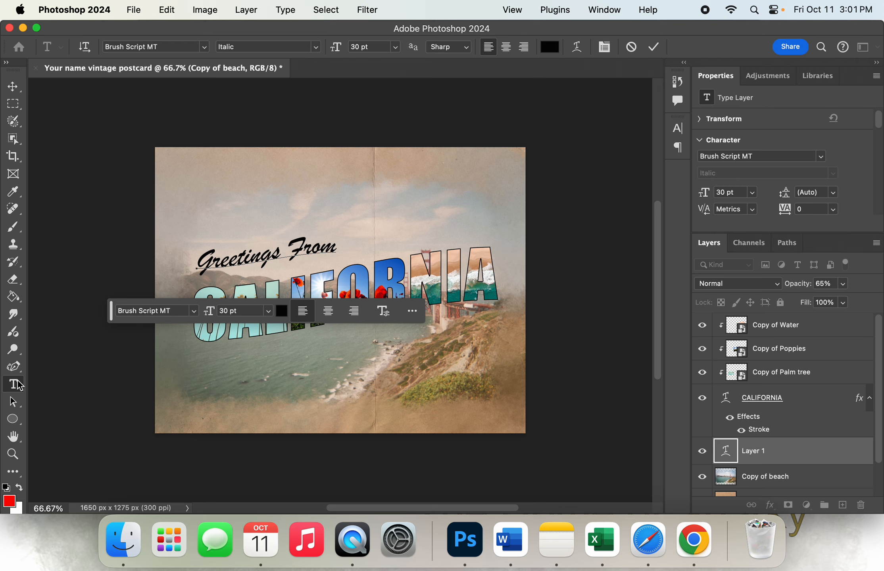
click(653, 47)
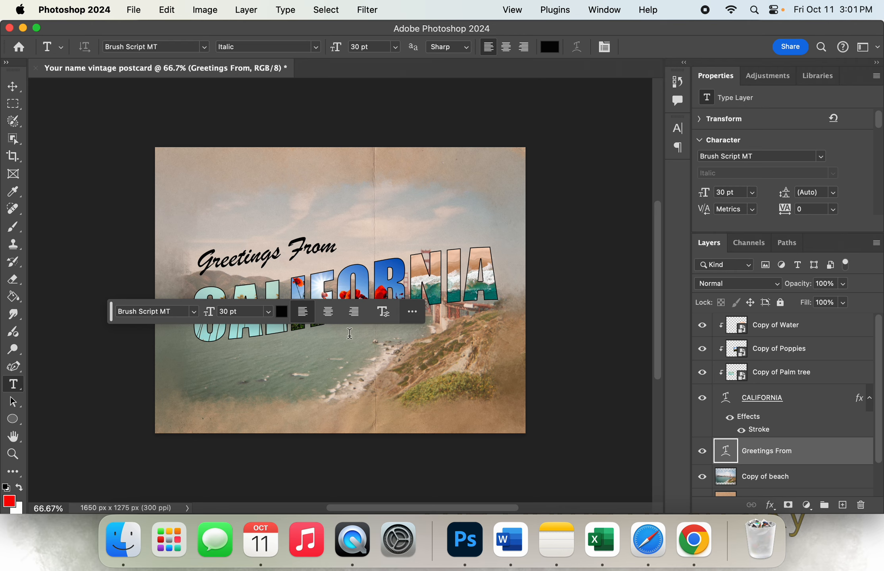
Add the text "THE GOLDEN STATE" on a new text layer below the second half of the CALIFORNIA lettering
click(339, 363)
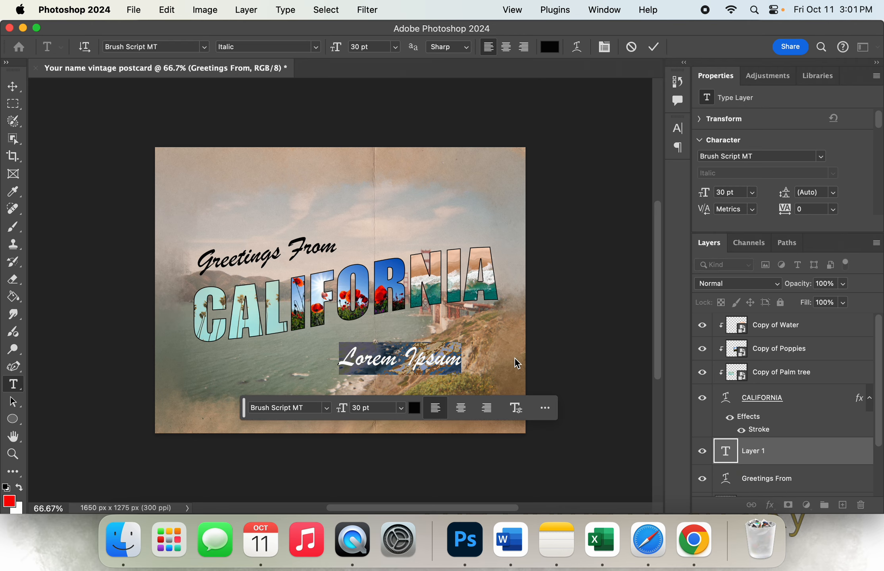
text(THE)
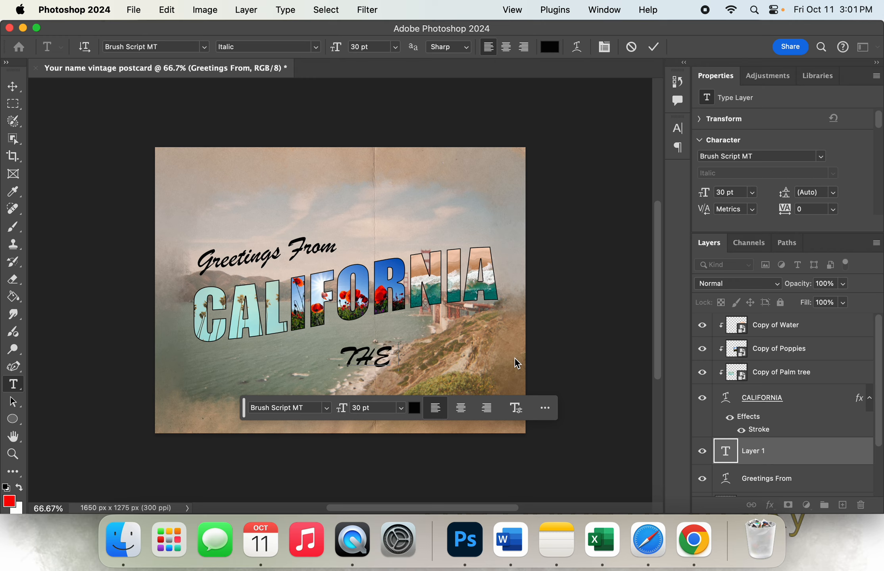
text( GOLDE)
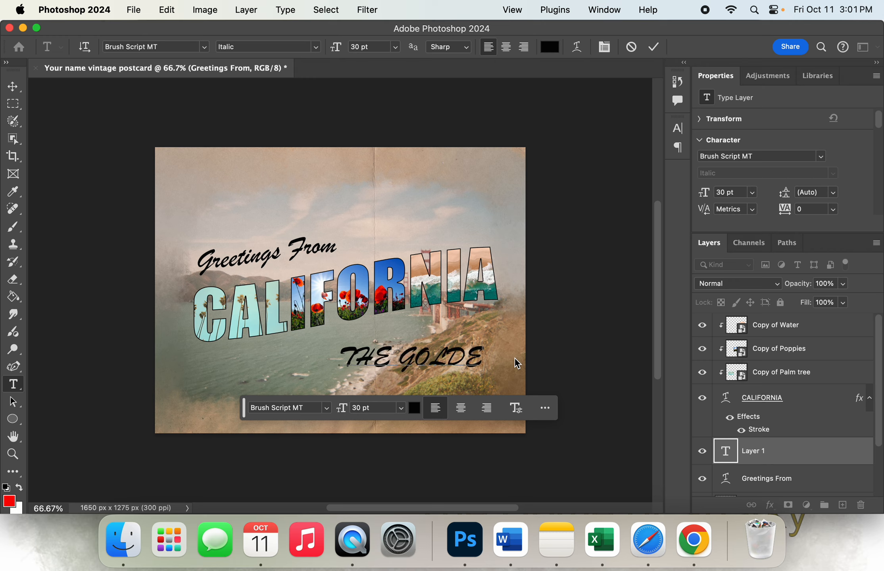
text(N S)
Set the whole "THE GOLDEN STATE" text to the Arial Regular font
drag(335, 351, 620, 368)
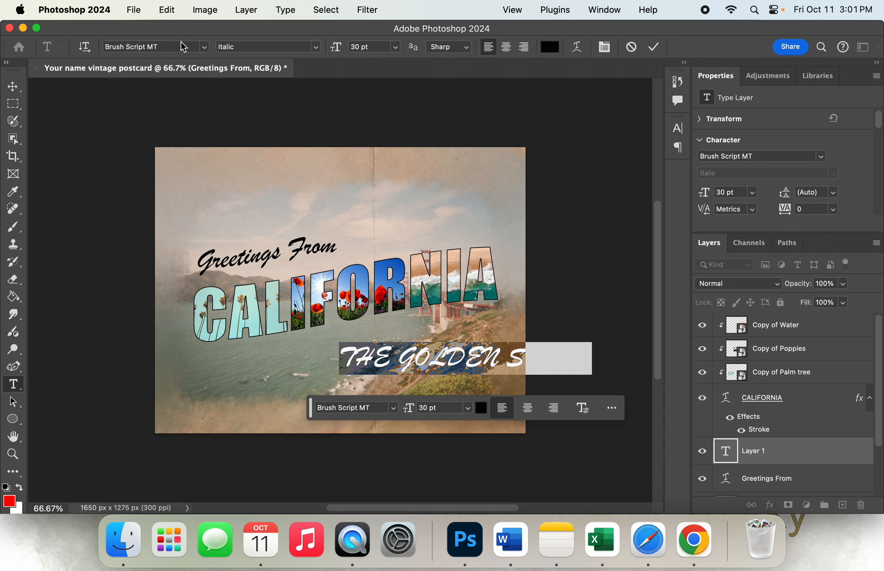
click(170, 47)
text(Arial)
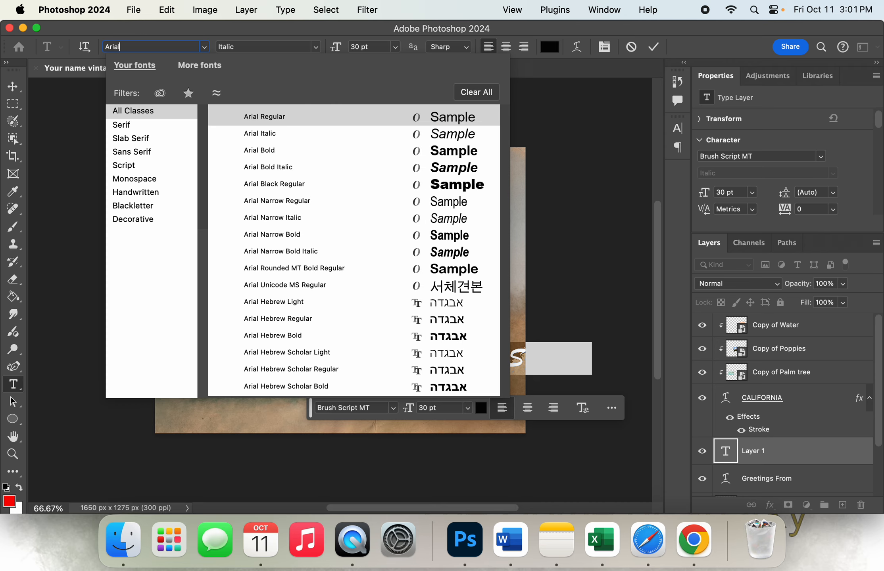
click(276, 119)
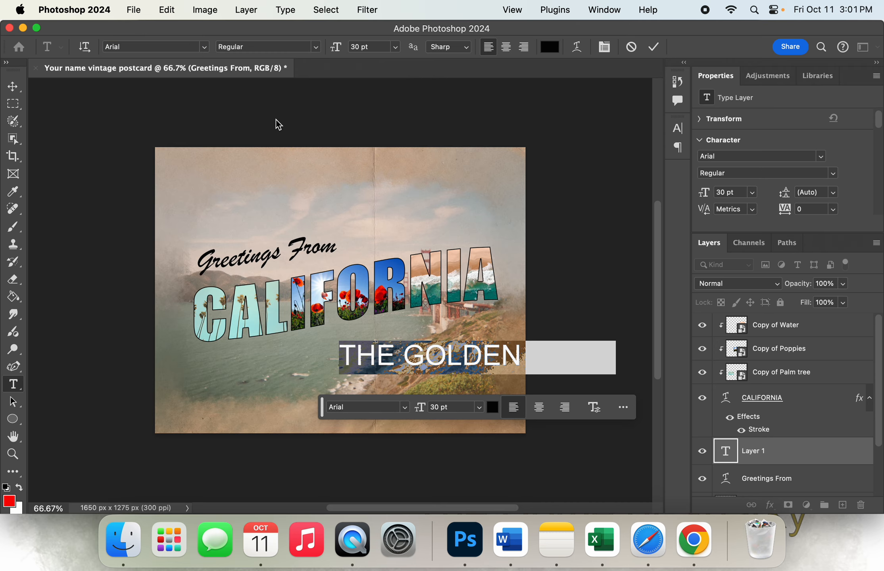
click(358, 48)
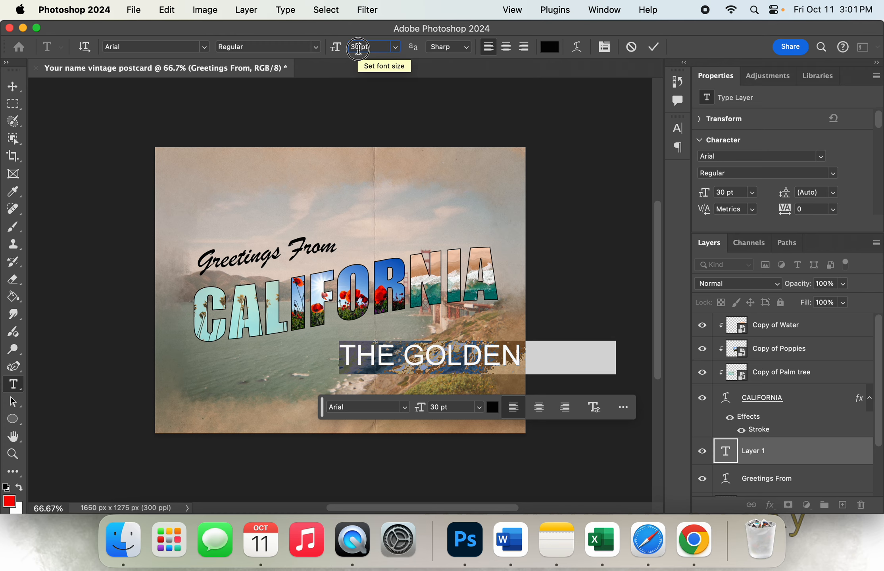
Color the "THE GOLDEN STATE" text golden yellow (f4ba45) and commit the text
click(549, 47)
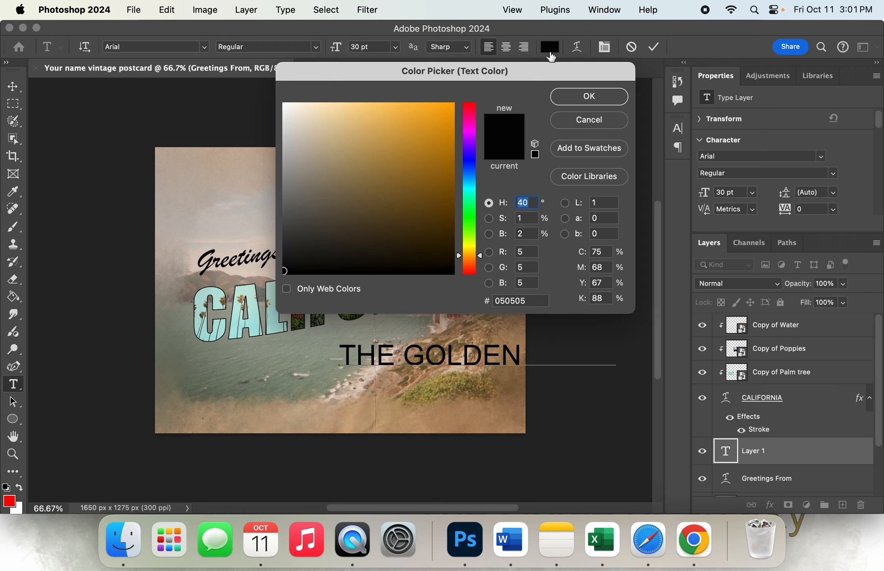
click(447, 151)
click(444, 112)
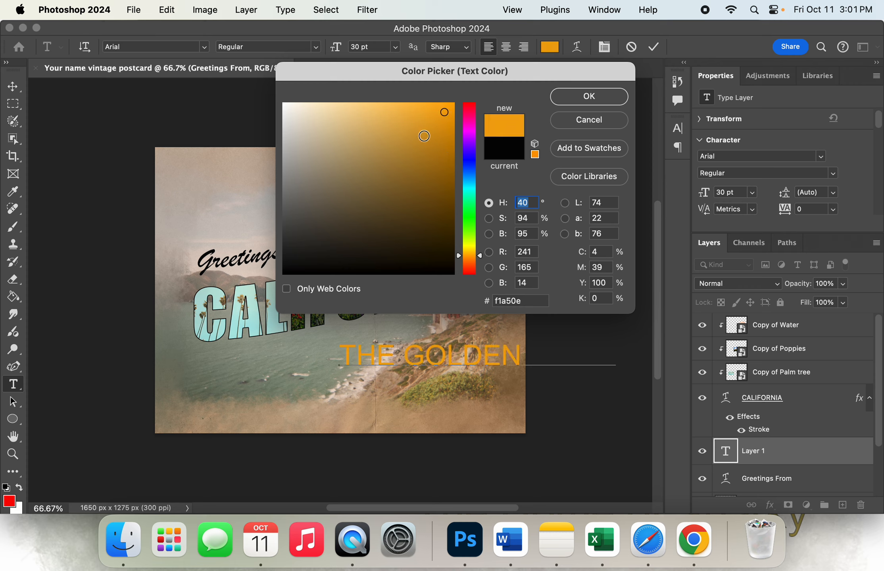
click(423, 137)
click(408, 114)
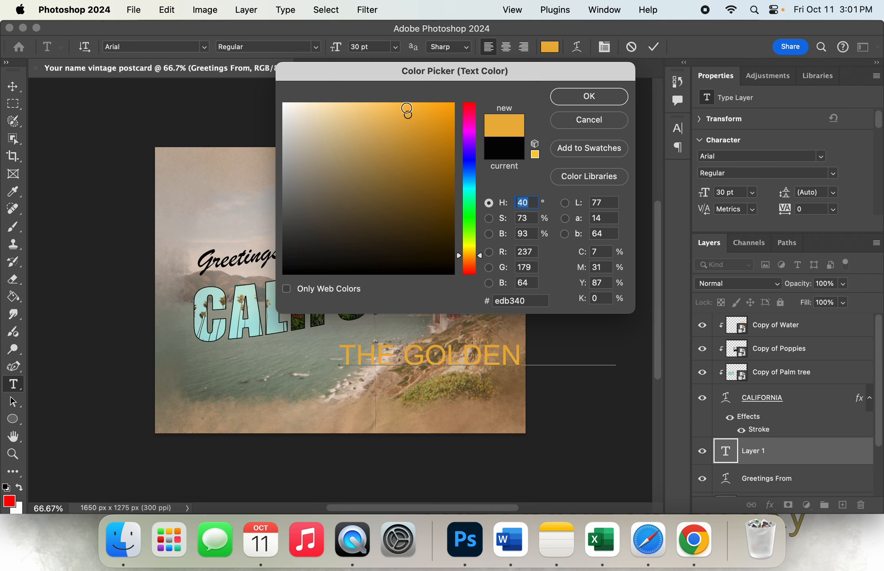
click(406, 108)
drag(406, 108, 396, 127)
click(406, 110)
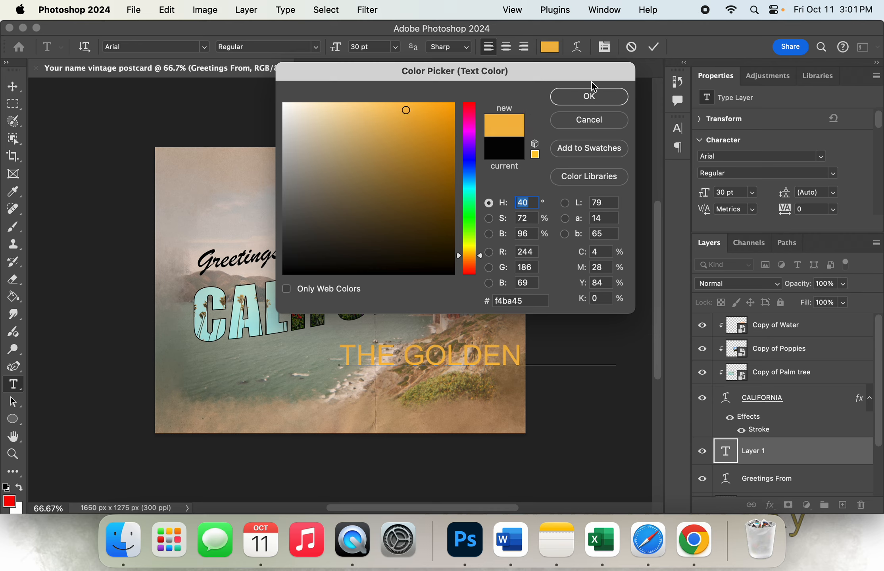
click(589, 97)
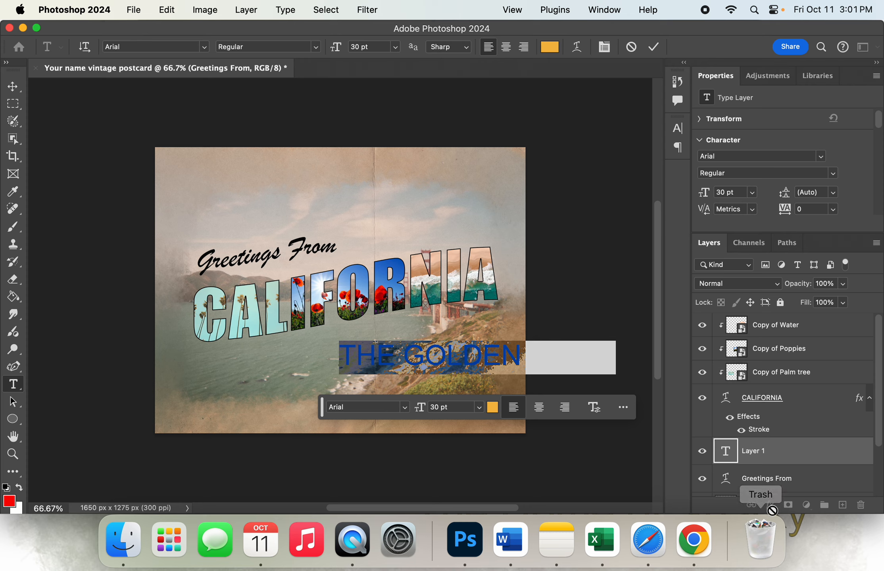
click(661, 56)
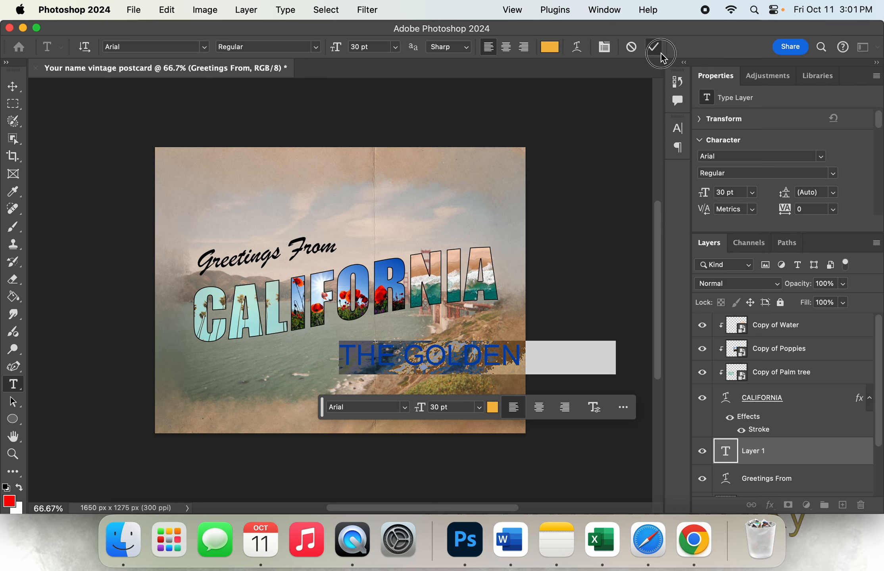
Add a black 3 px inside stroke at 100% opacity to the THE GOLDEN STATE layer
click(768, 508)
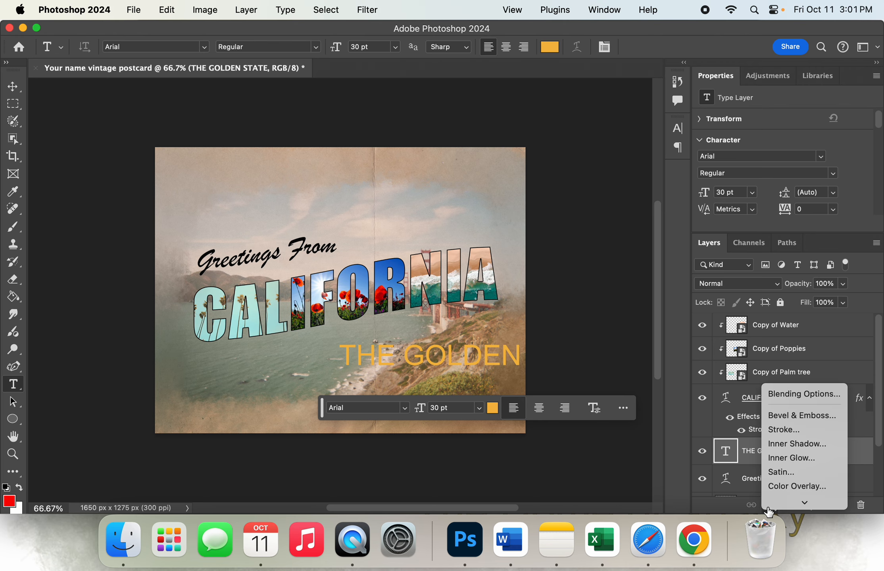
click(796, 416)
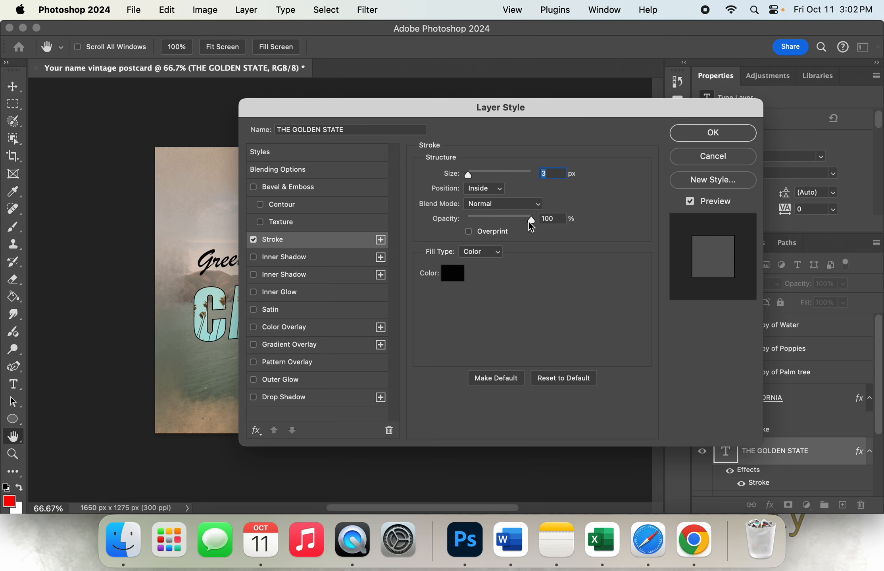
click(705, 134)
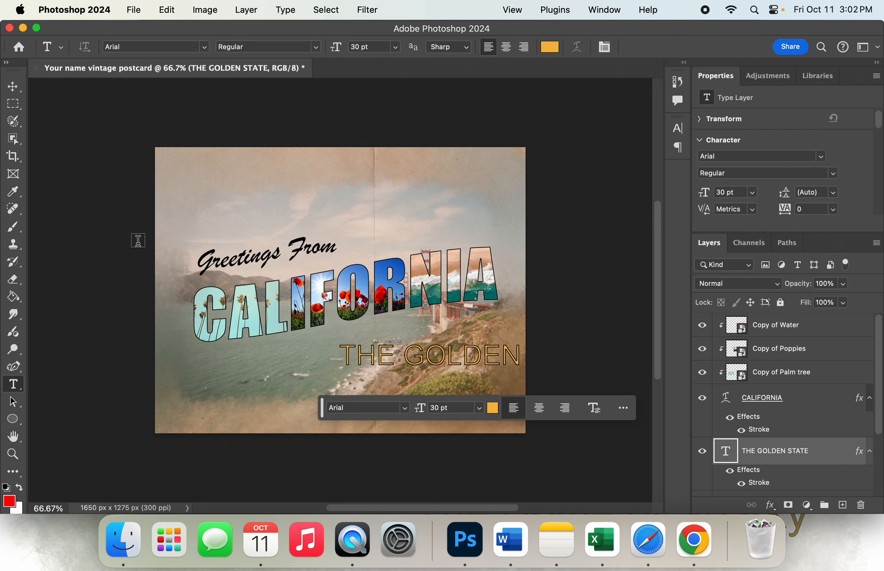
Move "THE GOLDEN STATE" left and slightly down so the whole line fits inside the postcard, and commit the text
click(366, 350)
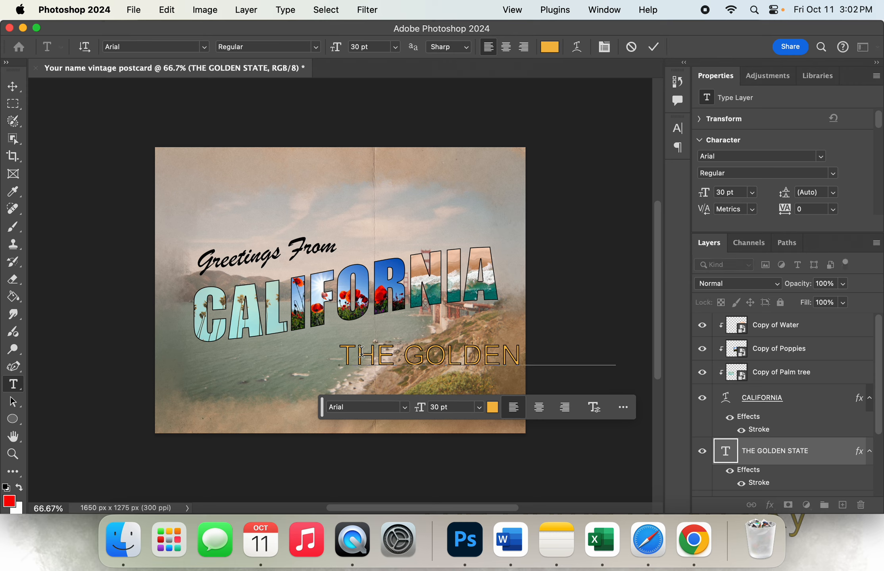
drag(369, 340, 272, 360)
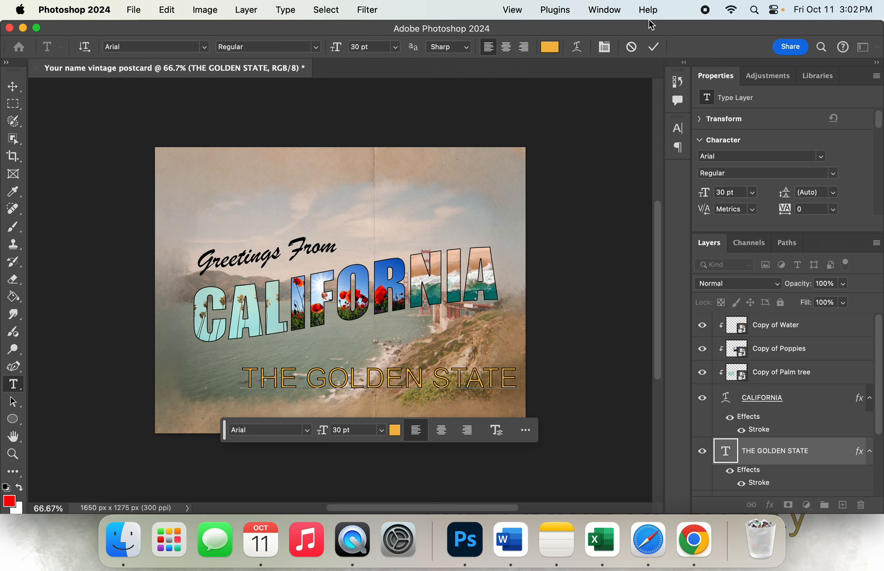
click(654, 48)
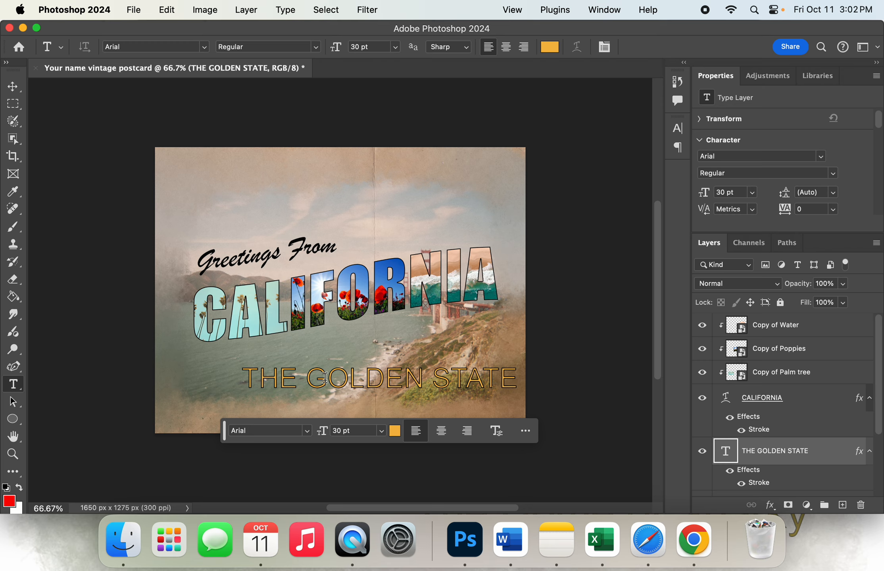
Create a new layer above THE GOLDEN STATE and place "Copy of poppy drawing.svg" from the Vintage Postcard folder as an embedded file
click(842, 505)
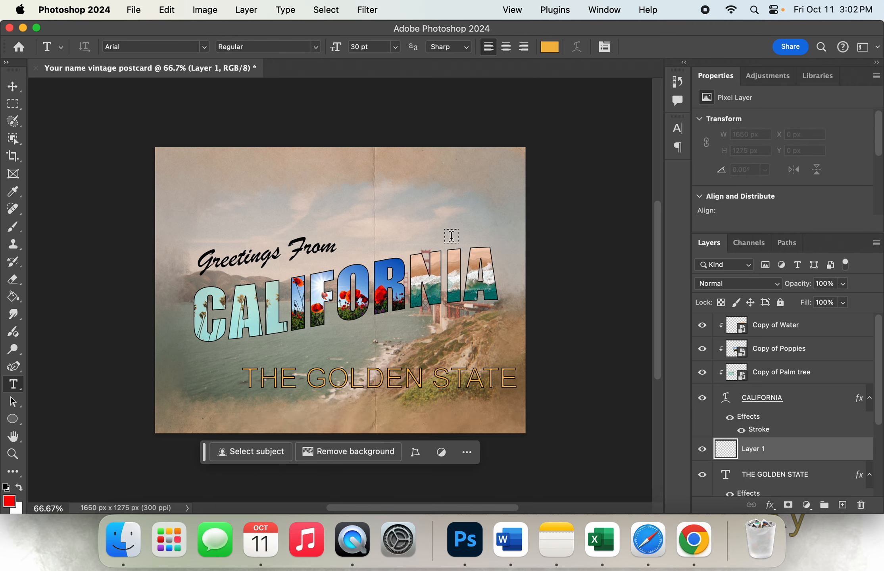
click(134, 11)
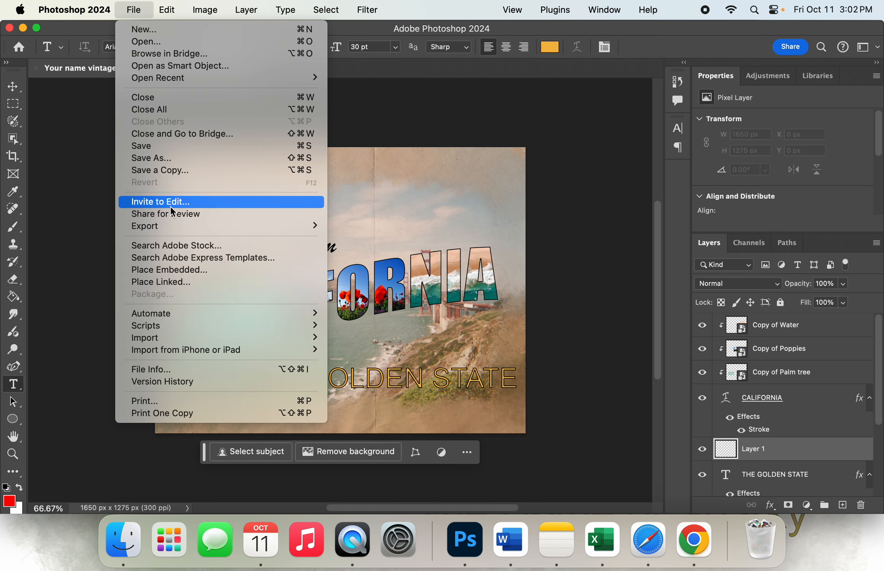
click(180, 270)
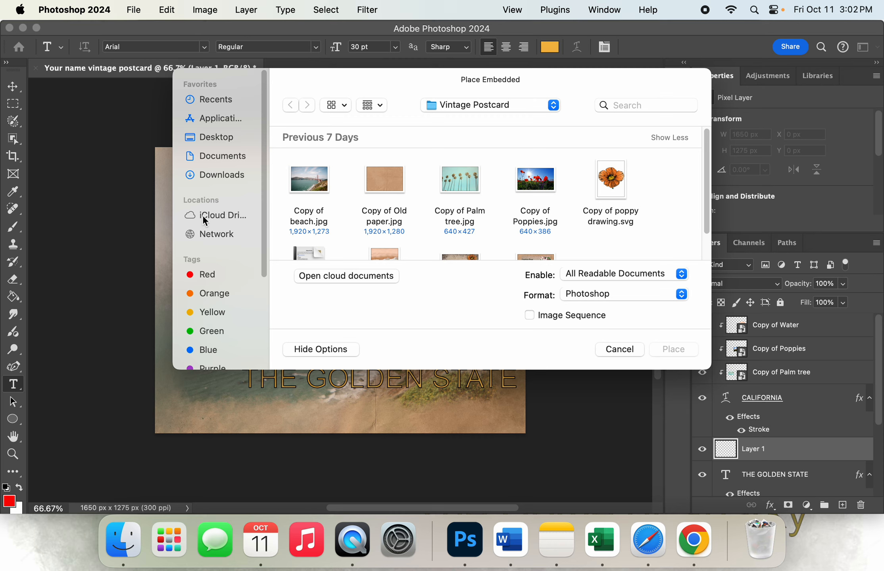
click(603, 220)
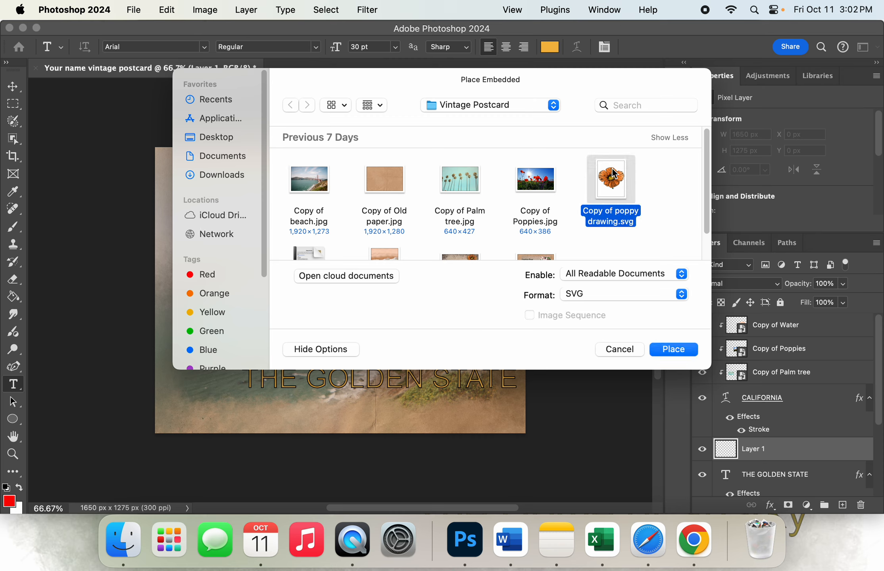
click(674, 350)
Scale the poppy drawing to about 49%, rotate it about -18.33°, and place it in the postcard's upper-left corner above "Greetings From"
mouse_move(352, 246)
mouse_down()
mouse_move(286, 169)
mouse_move(253, 170)
mouse_up()
drag(317, 150, 229, 210)
drag(199, 250, 209, 216)
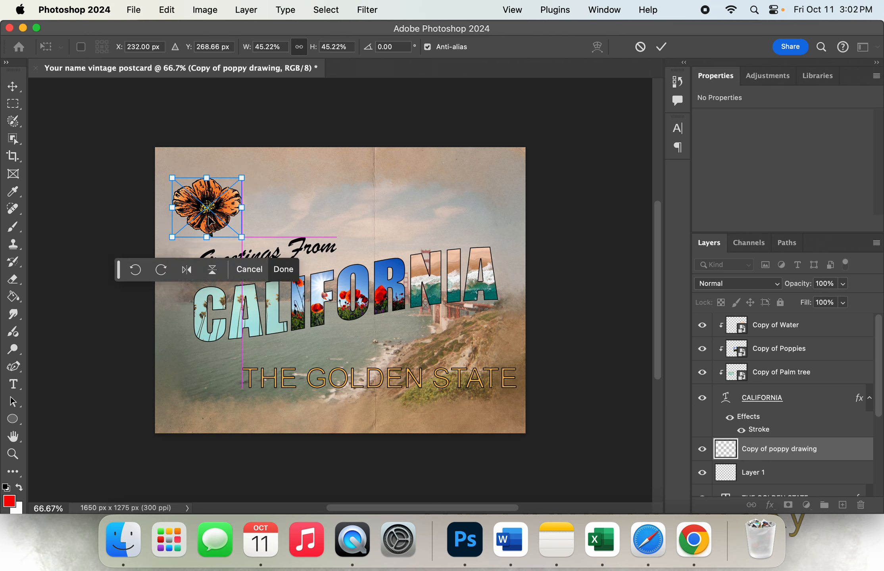
drag(255, 173, 241, 159)
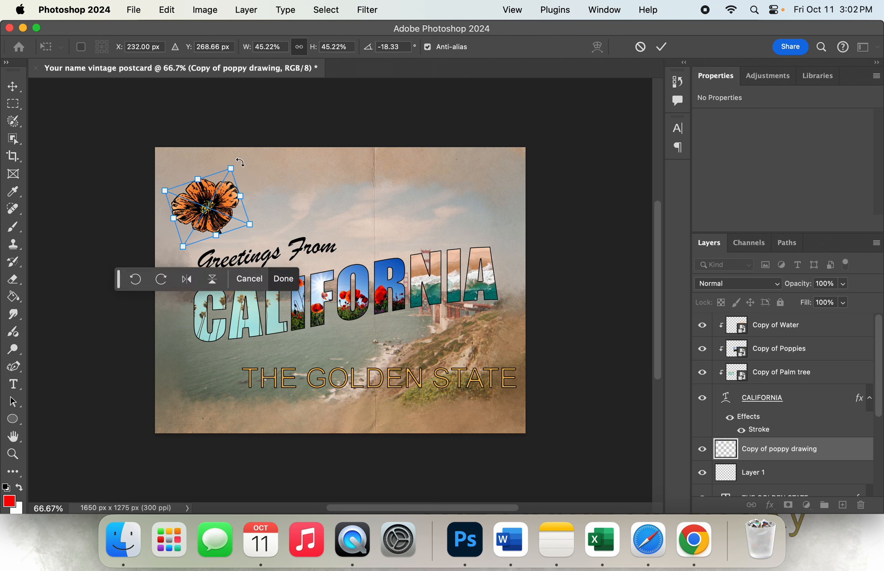
mouse_move(184, 247)
mouse_down()
mouse_move(177, 238)
mouse_move(179, 253)
mouse_up()
drag(216, 195, 226, 189)
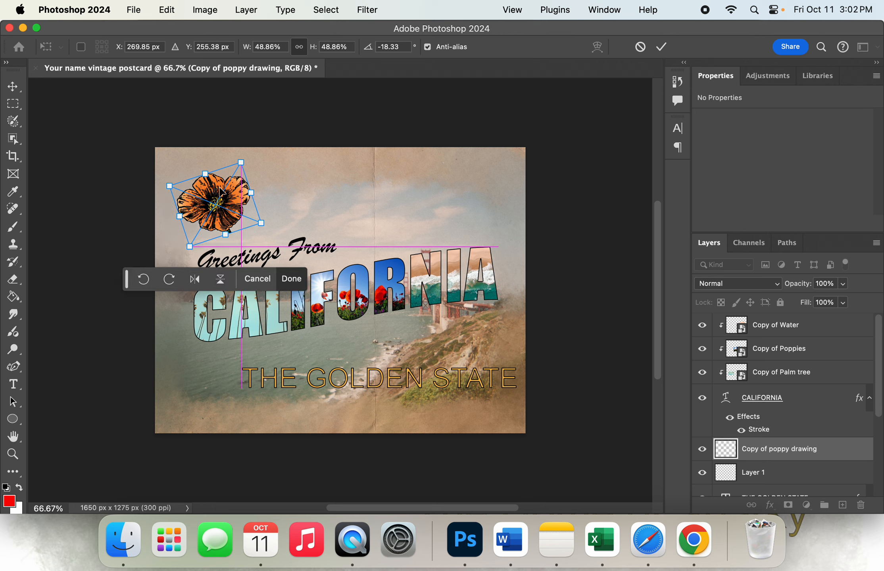
key(Return)
key(t)
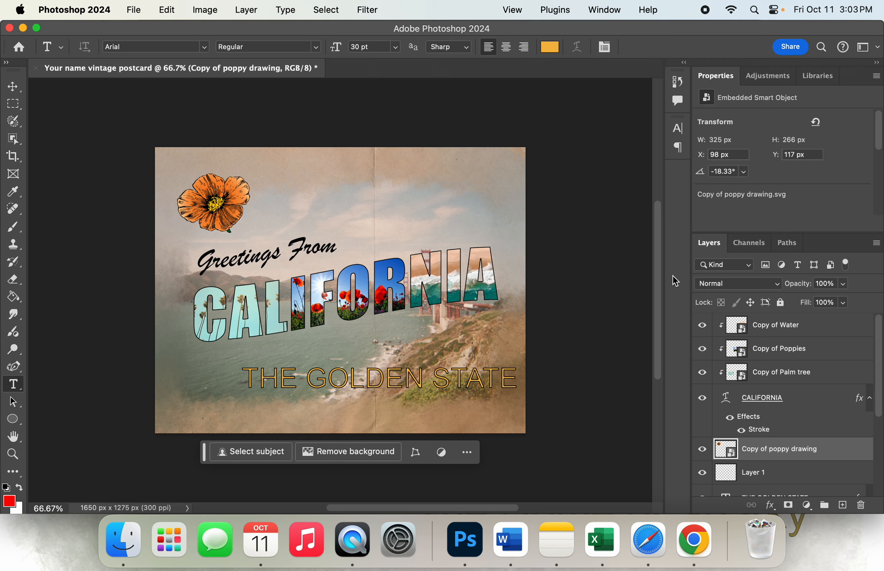
Save the postcard to the Desktop in Photoshop format as "Your name vintage postcard.psd"
click(134, 12)
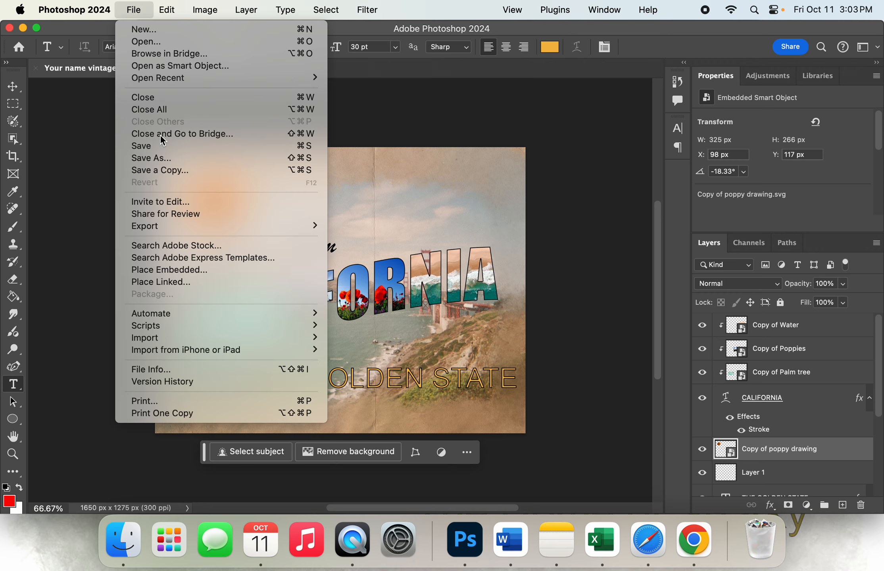
click(167, 159)
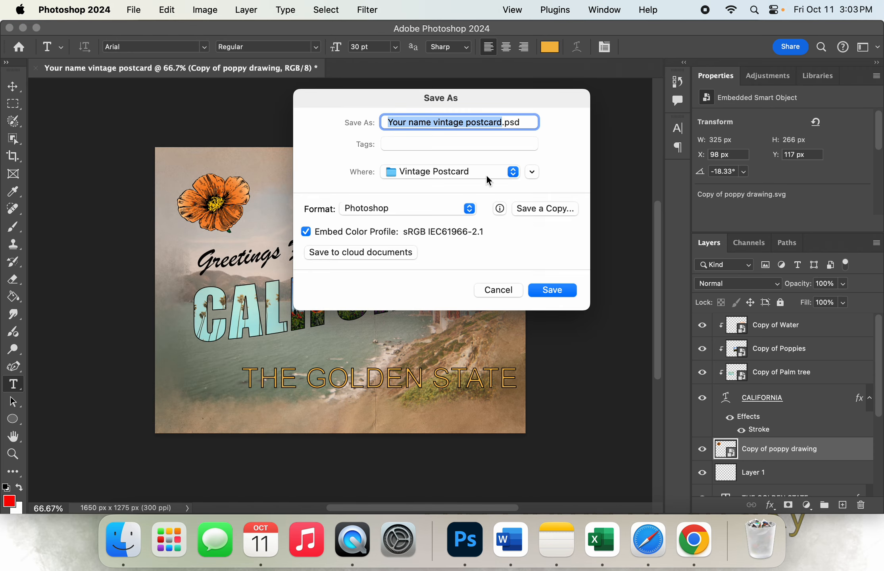
click(512, 173)
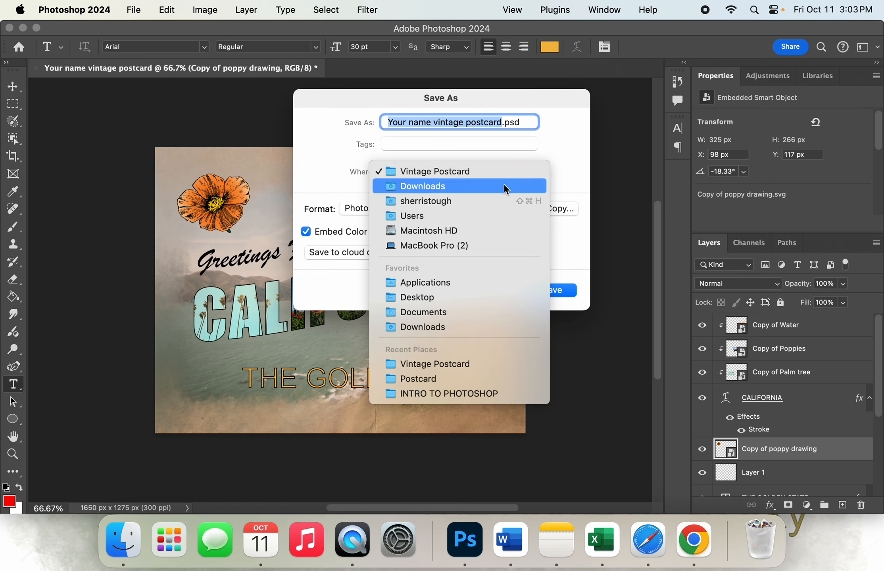
click(497, 303)
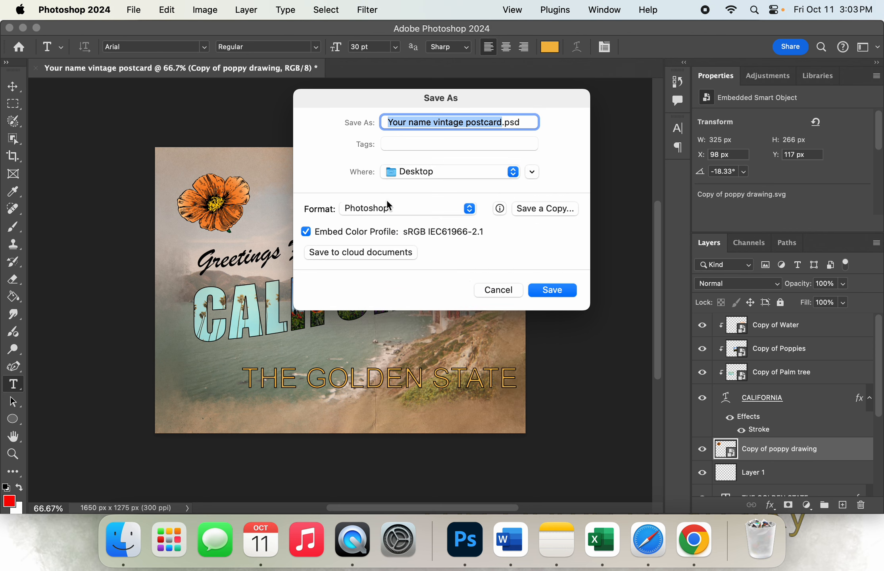
click(459, 206)
click(459, 210)
click(550, 296)
click(599, 226)
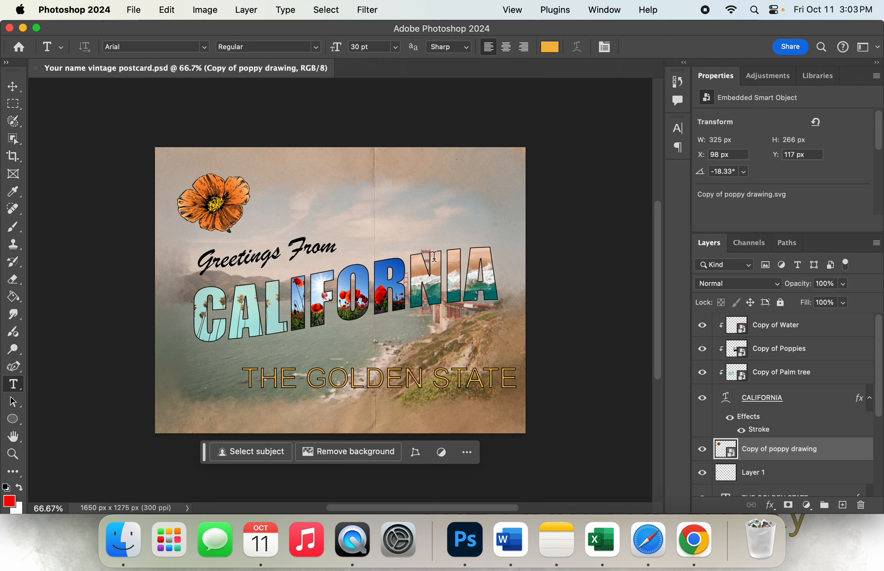
Move the CALIFORNIA lettering together with its clipped Water, Poppies and Palm tree images down and slightly left
click(767, 401)
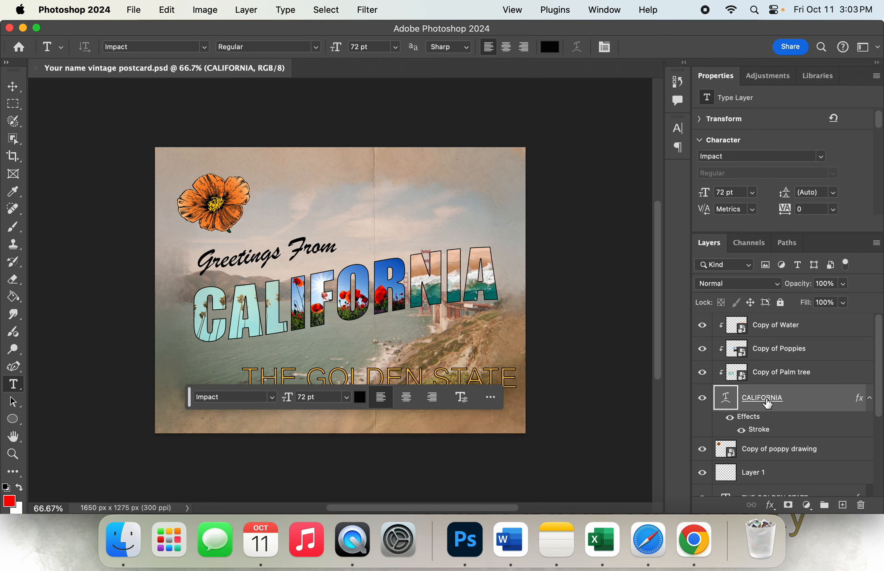
shift+click(760, 330)
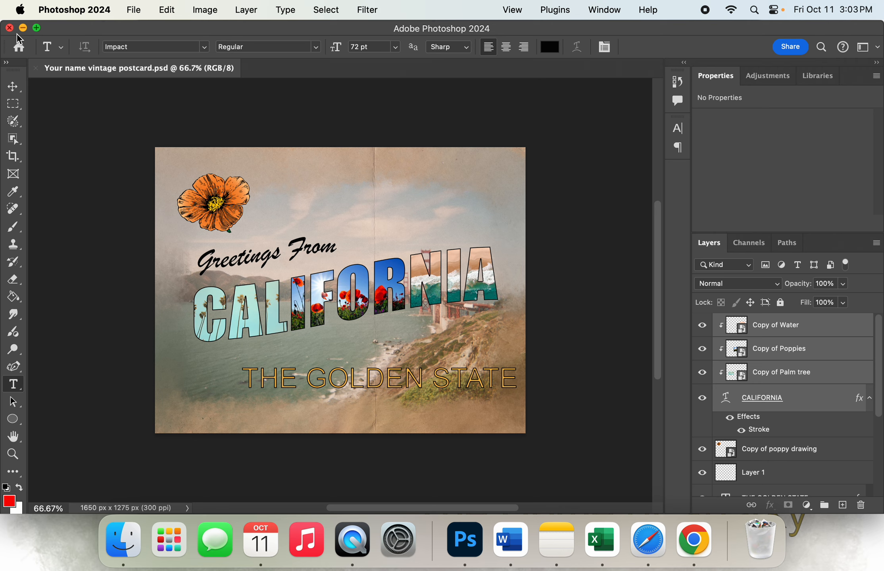
click(13, 86)
drag(376, 290, 358, 319)
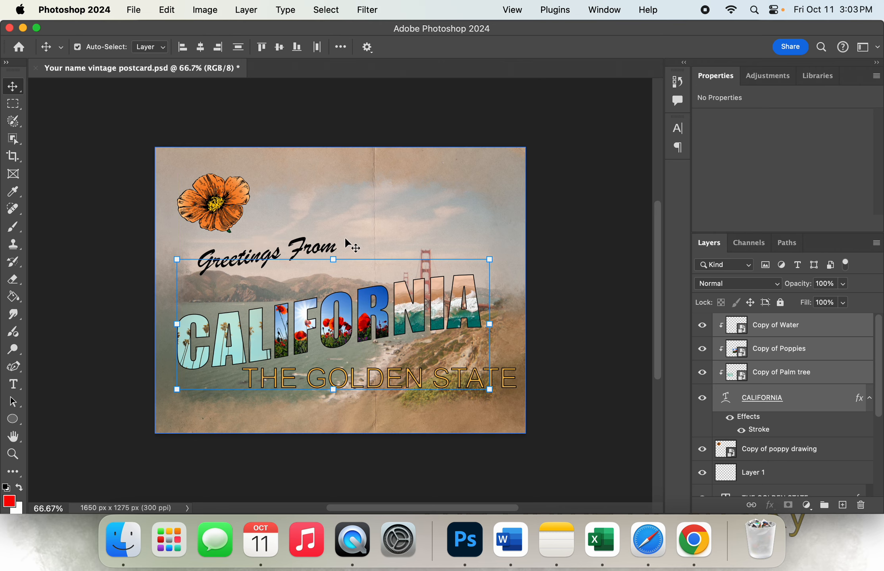
click(775, 452)
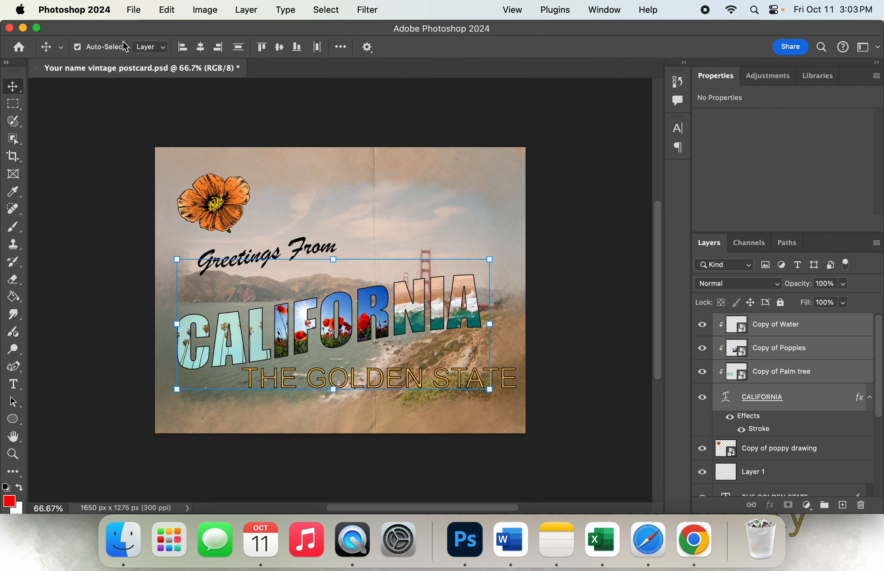
Save a JPEG copy of the postcard to the Desktop as "Your name vintage postcard copy" with High quality 8 and Baseline ("Standard") format
click(135, 10)
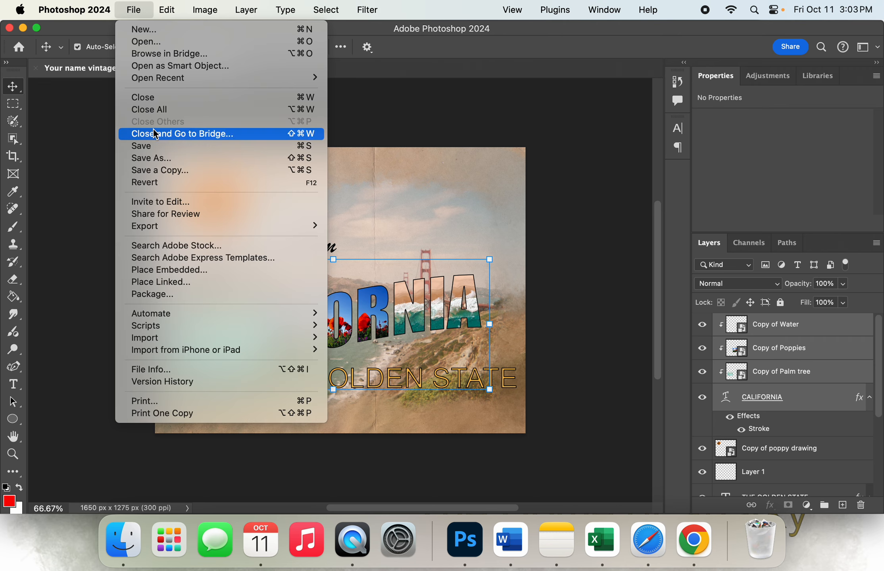
click(166, 170)
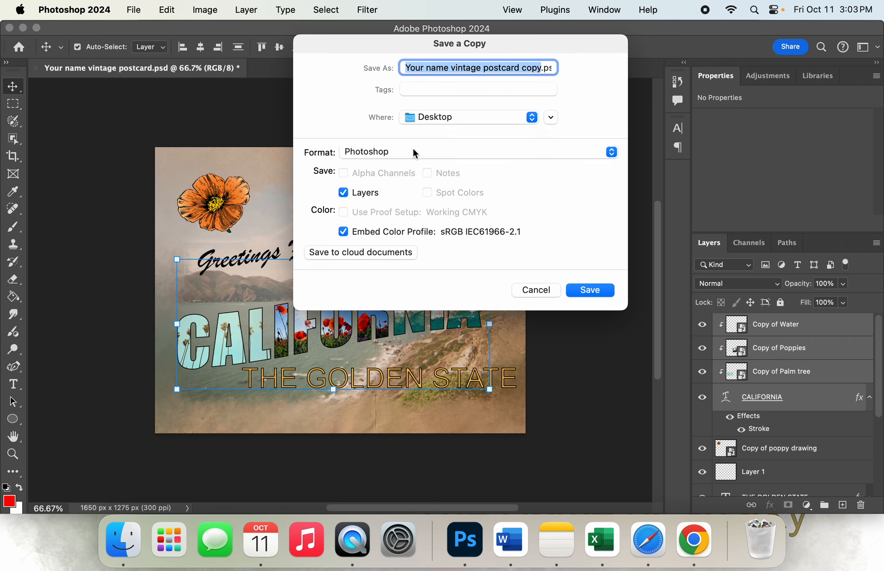
click(434, 154)
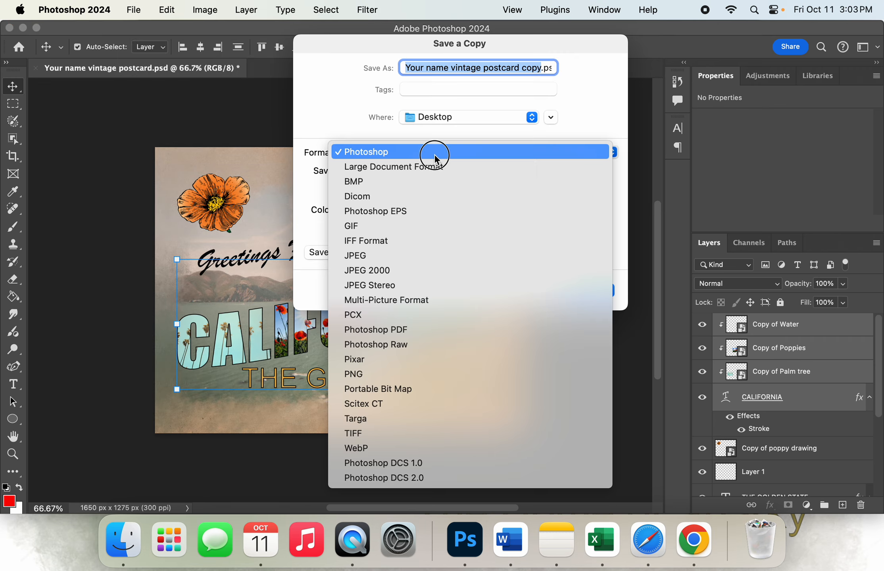
click(418, 254)
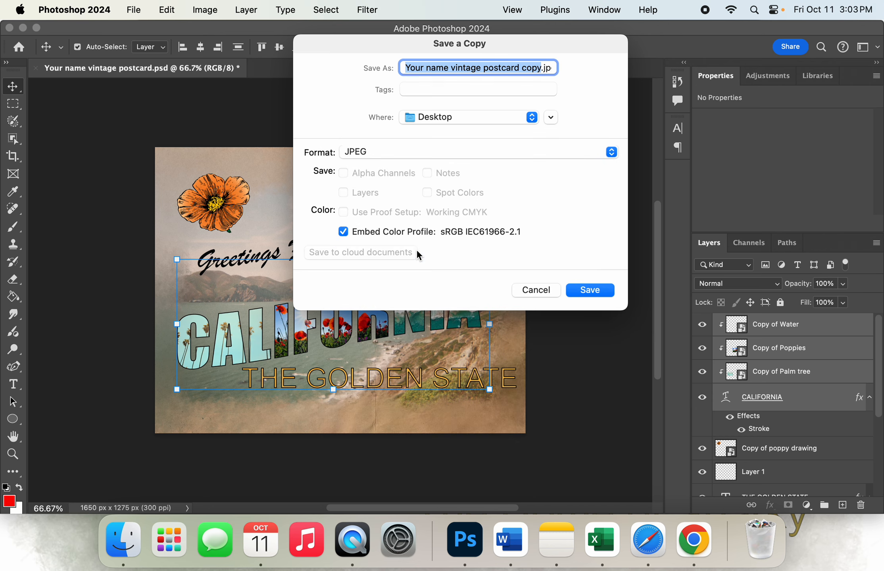
click(594, 297)
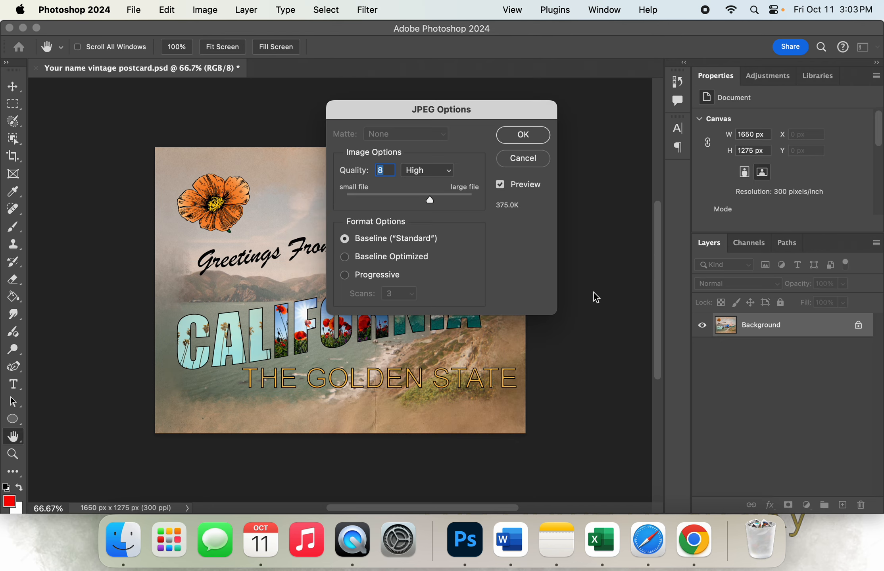
click(522, 134)
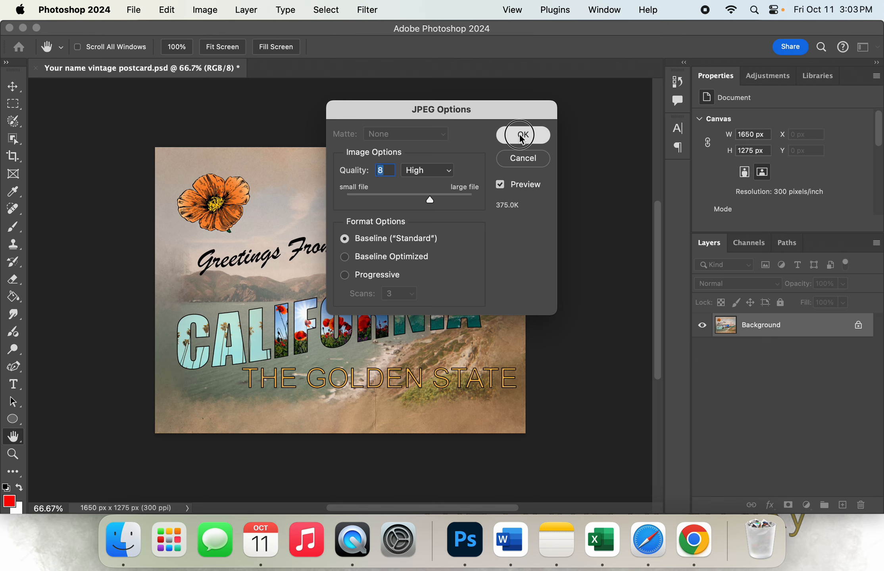